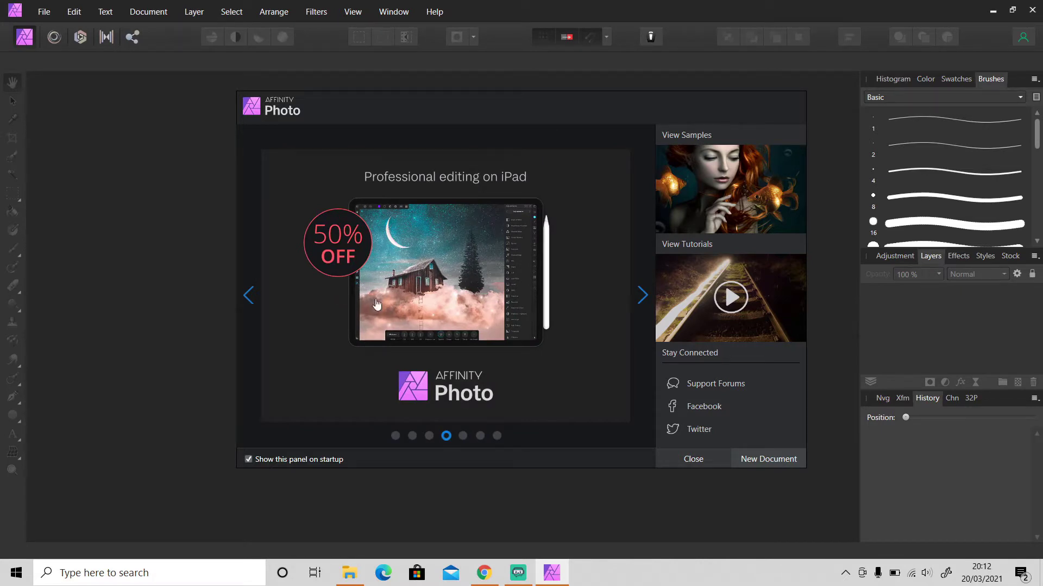
Open the Unsplash photo of the masked woman under red lanterns, then return to Affinity Photo.
{"action": "left_click", "coordinate": [485, 578]}
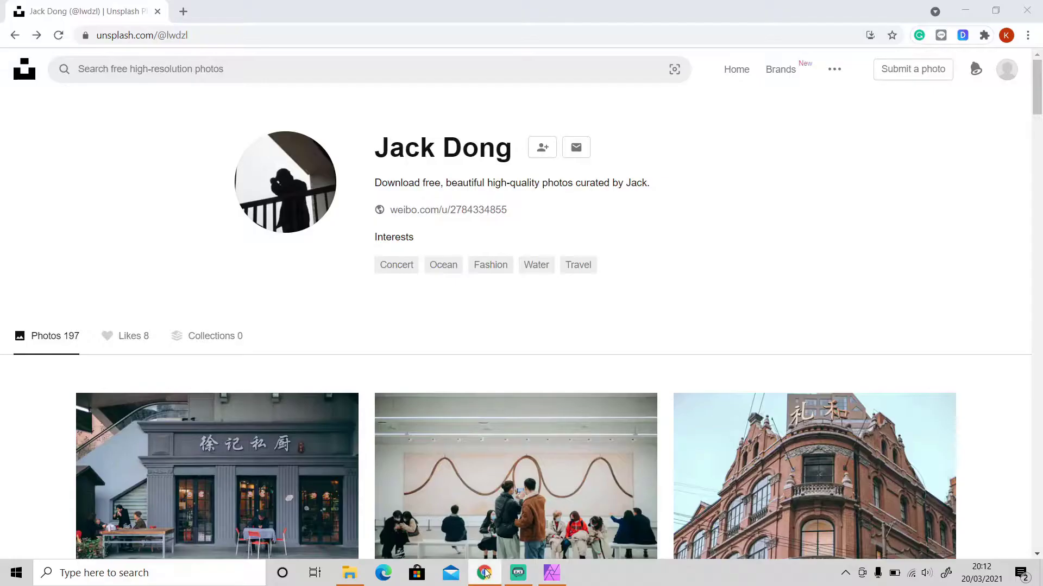
{"action": "scroll", "coordinate": [613, 364], "scroll_direction": "down", "scroll_amount": 1}
{"action": "scroll", "coordinate": [624, 386], "scroll_direction": "down", "scroll_amount": 15}
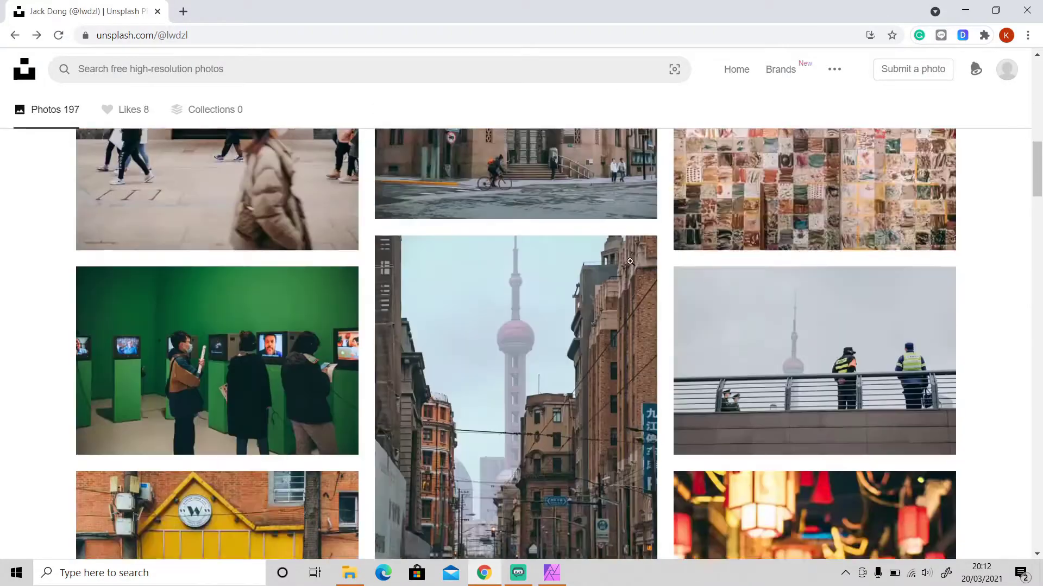
{"action": "scroll", "coordinate": [624, 386], "scroll_direction": "up", "scroll_amount": 5}
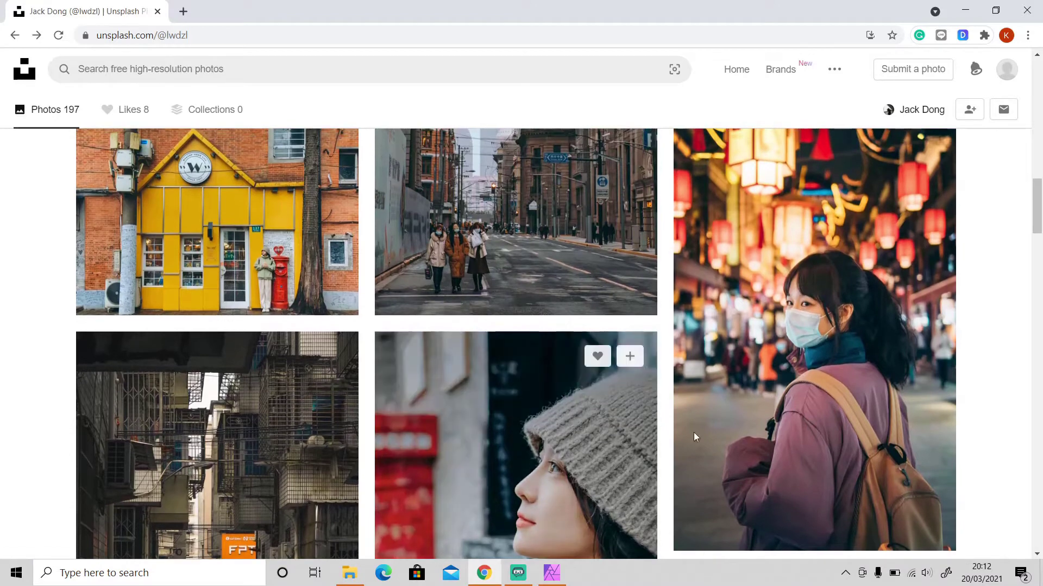
{"action": "left_click", "coordinate": [810, 385]}
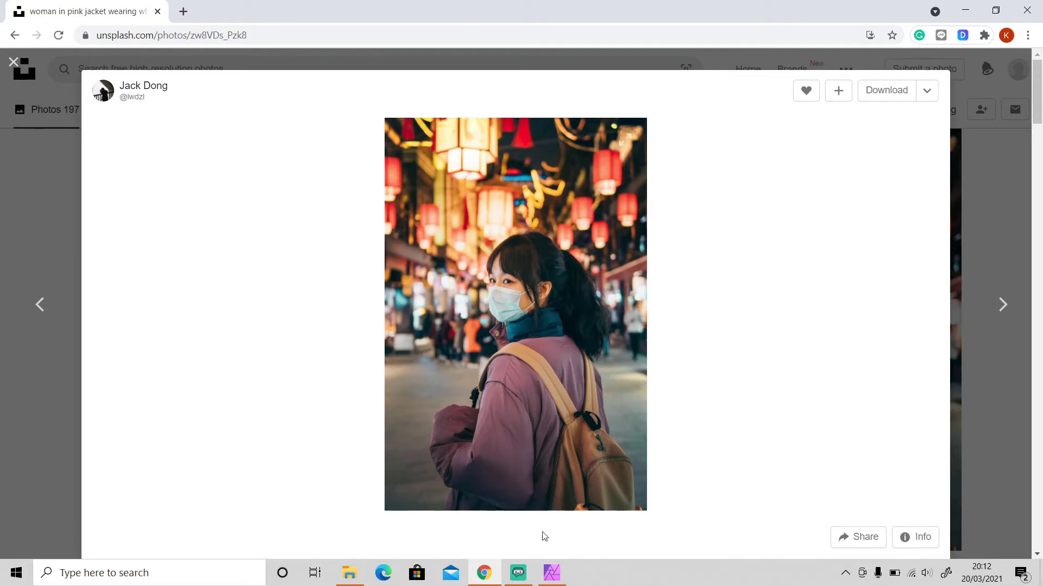
{"action": "left_click", "coordinate": [552, 573]}
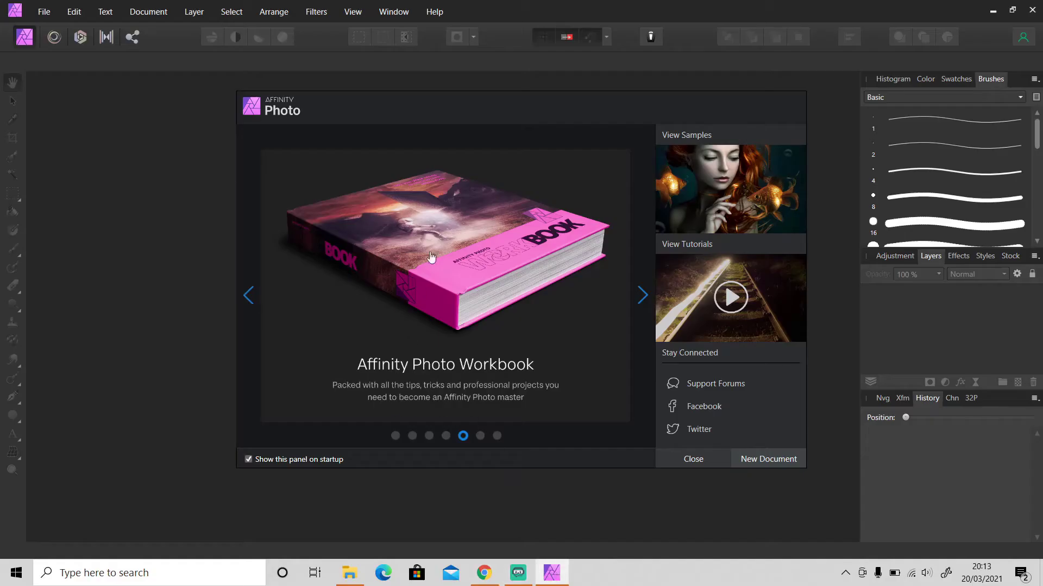
Drag jack-dong-zw8VDs_Pzk8-unsplash.jpg from Downloads into Affinity Photo to open it.
{"action": "left_click", "coordinate": [349, 573]}
{"action": "left_click", "coordinate": [408, 363]}
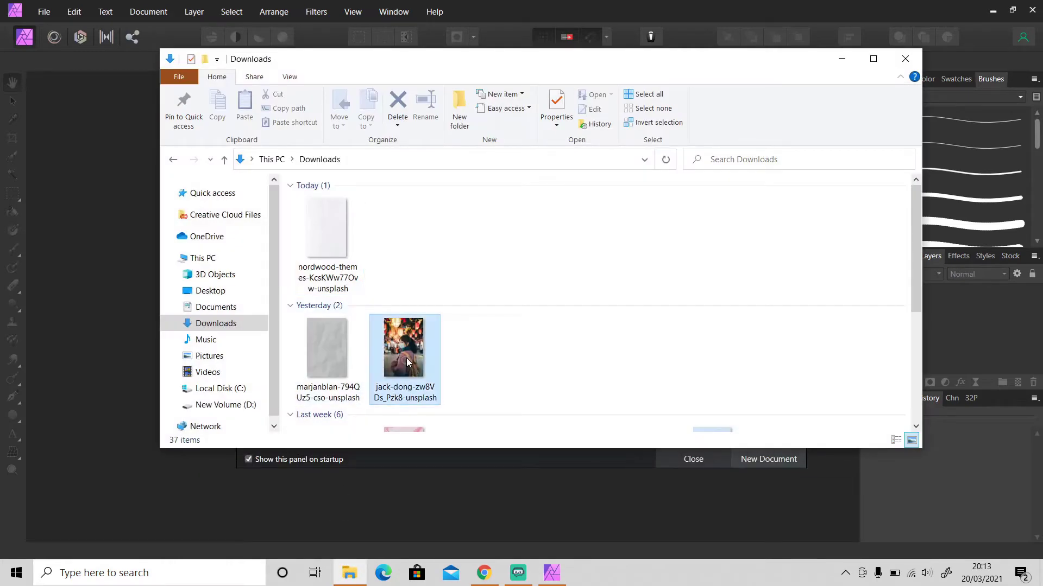
{"action": "left_click_drag", "start_coordinate": [403, 348], "coordinate": [845, 484]}
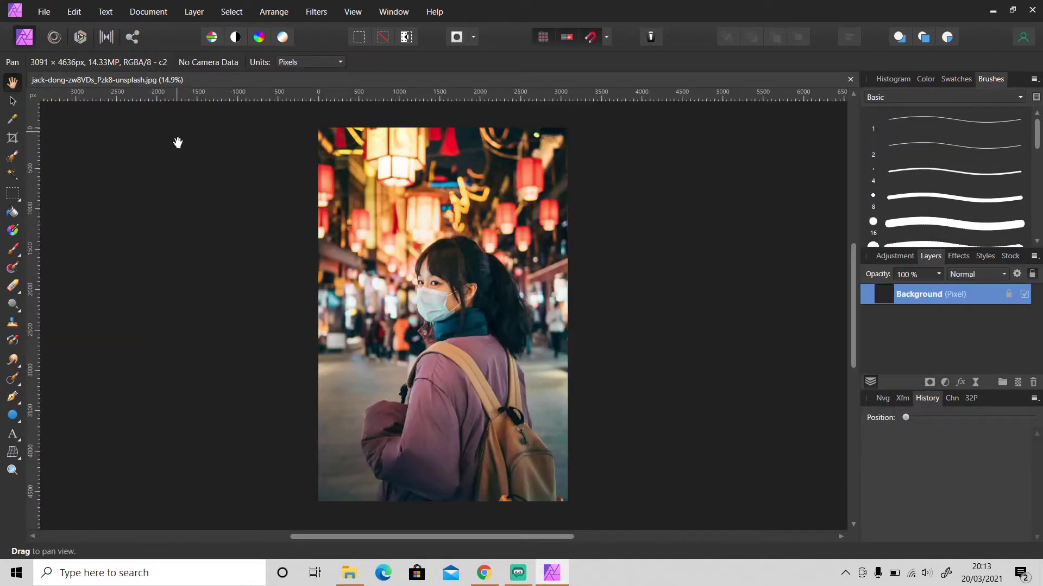
In Develop, set White Balance to Temperature 20%, Tint 7%, with Saturation -20% and Vibrance -26%.
{"action": "left_click", "coordinate": [81, 37]}
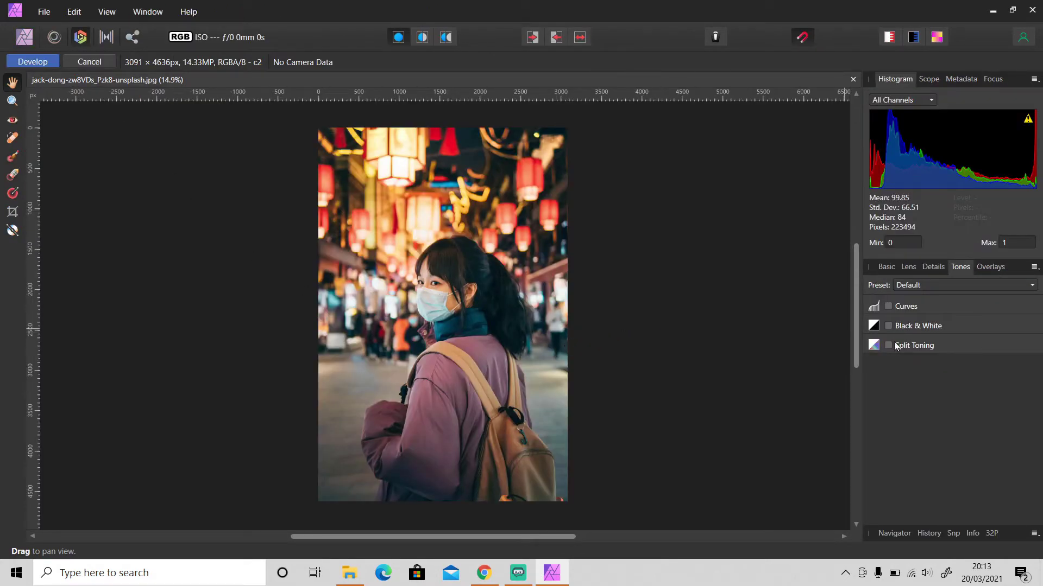
{"action": "left_click", "coordinate": [886, 267]}
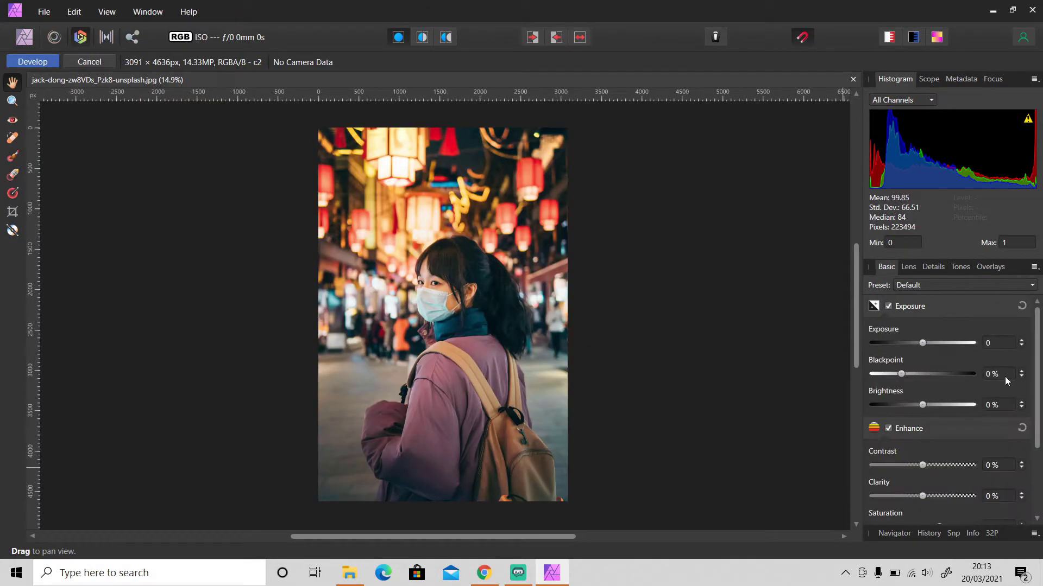
{"action": "scroll", "coordinate": [1032, 380], "scroll_direction": "down", "scroll_amount": 3}
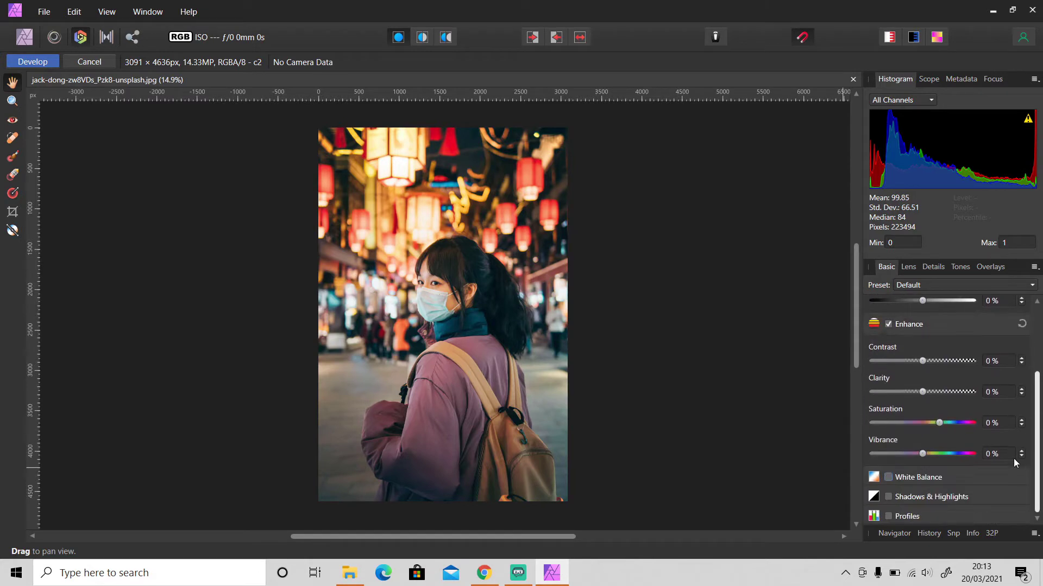
{"action": "left_click", "coordinate": [917, 477]}
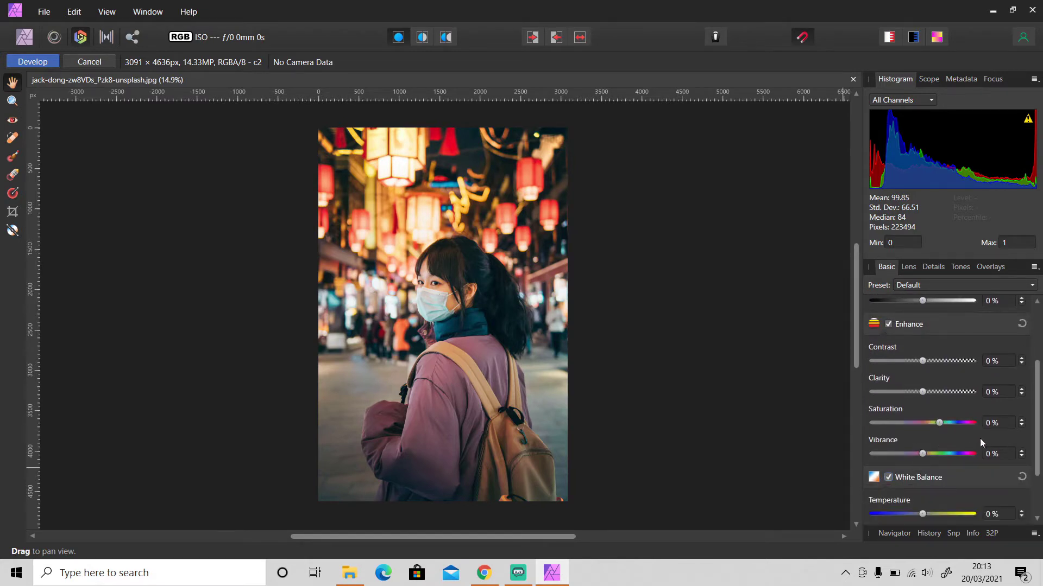
{"action": "scroll", "coordinate": [945, 441], "scroll_direction": "down", "scroll_amount": 2}
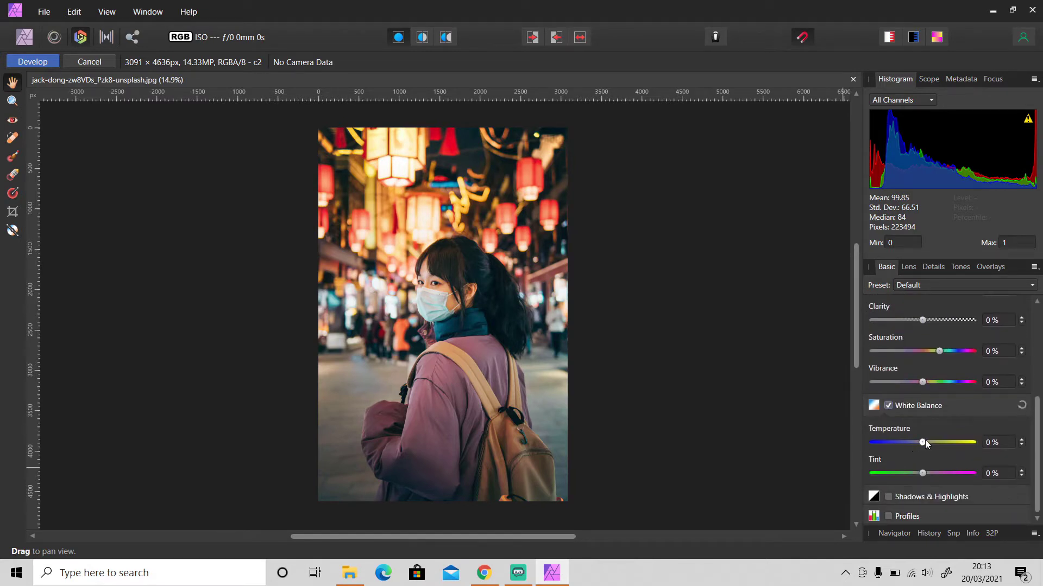
{"action": "left_click_drag", "start_coordinate": [923, 442], "coordinate": [933, 442]}
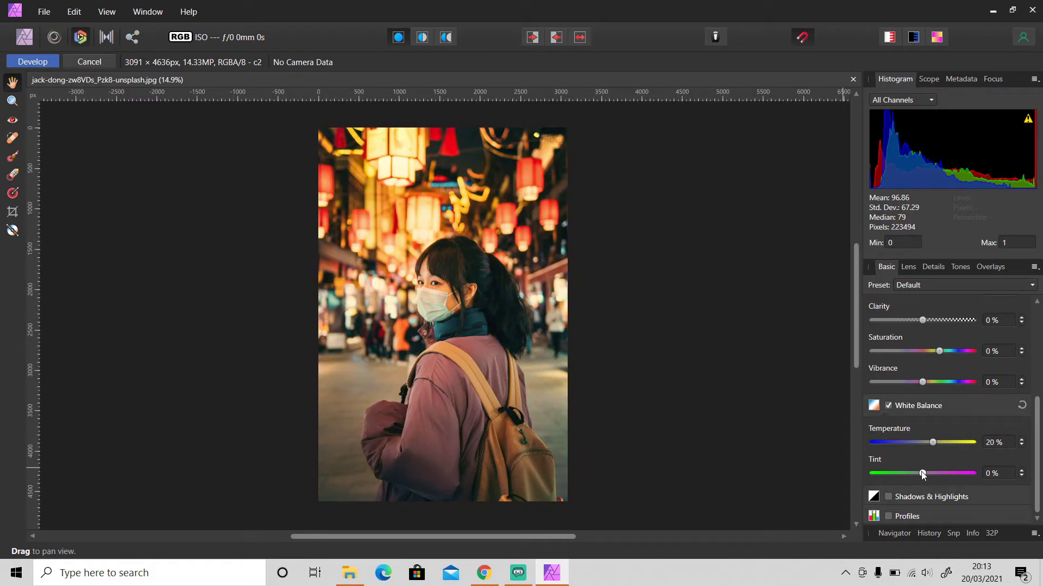
{"action": "left_click_drag", "start_coordinate": [922, 474], "coordinate": [928, 475]}
{"action": "left_click_drag", "start_coordinate": [939, 351], "coordinate": [896, 383]}
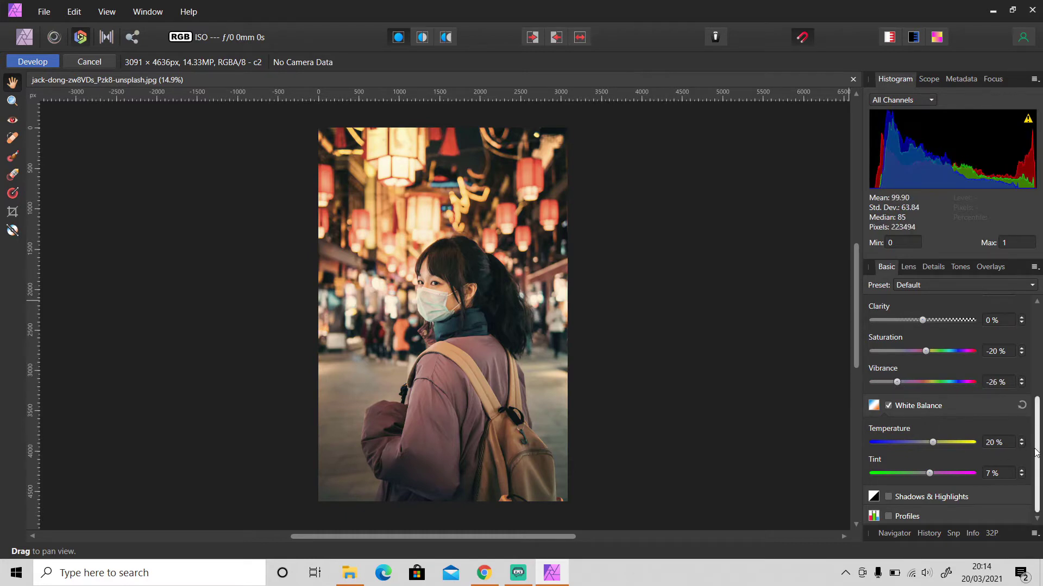
Enable Shadows & Highlights to darken shadows, then set Contrast -15%, Clarity -28%, Blackpoint 3%.
{"action": "left_click", "coordinate": [945, 497]}
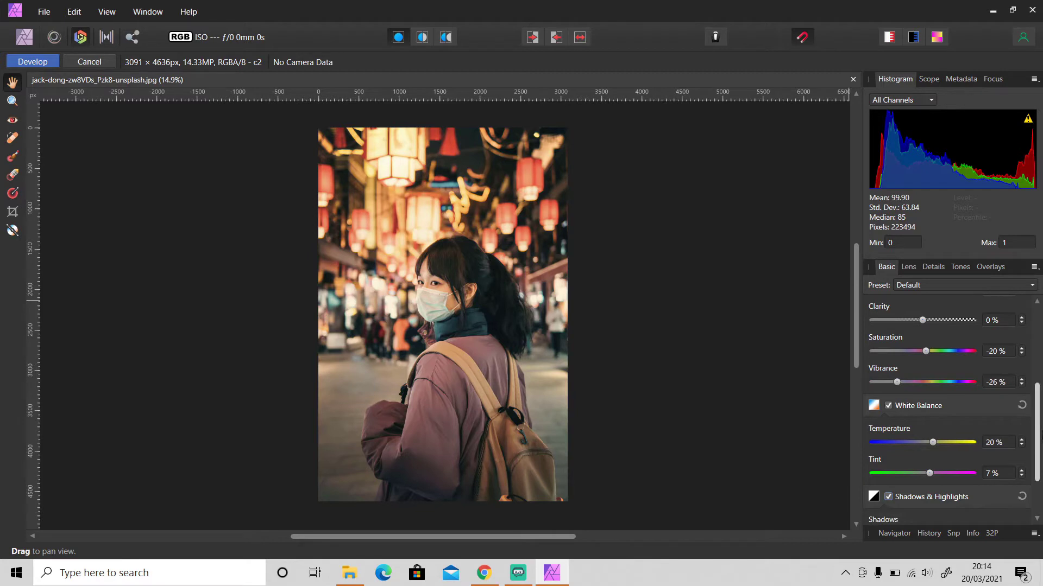
{"action": "scroll", "coordinate": [1038, 434], "scroll_direction": "down", "scroll_amount": 3}
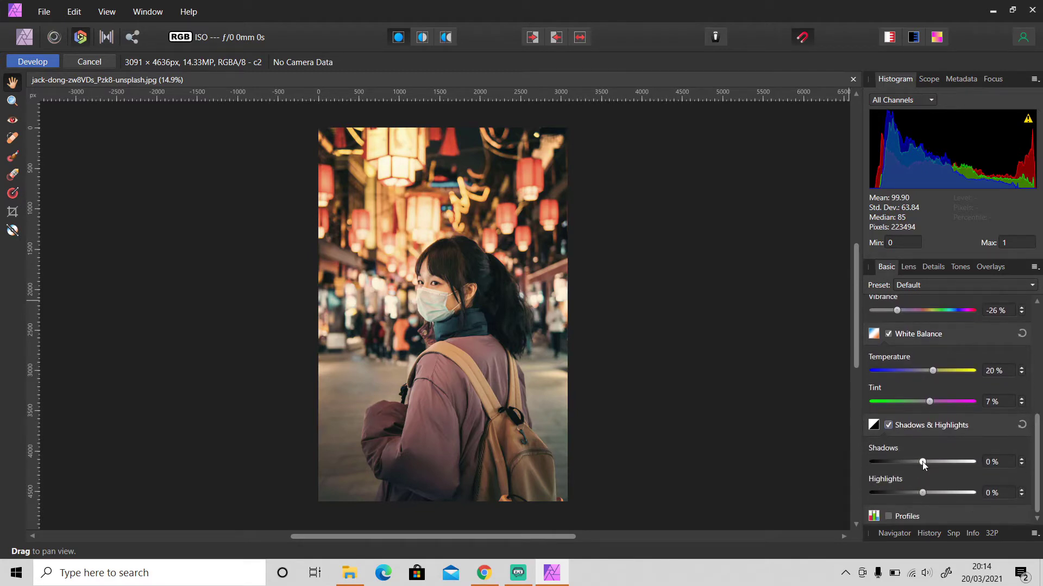
{"action": "left_click_drag", "start_coordinate": [922, 463], "coordinate": [913, 461]}
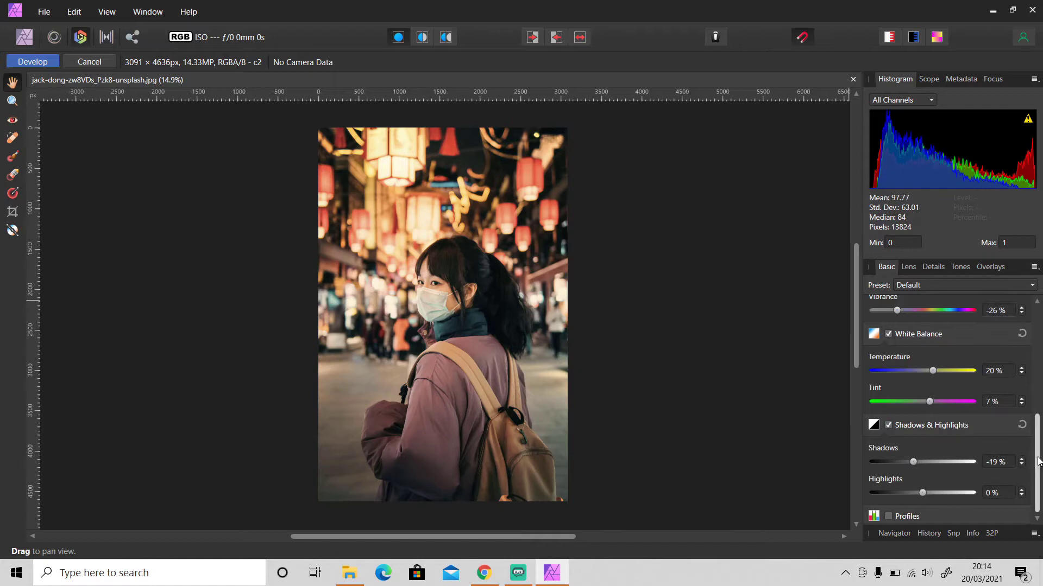
{"action": "scroll", "coordinate": [1038, 454], "scroll_direction": "up", "scroll_amount": 5}
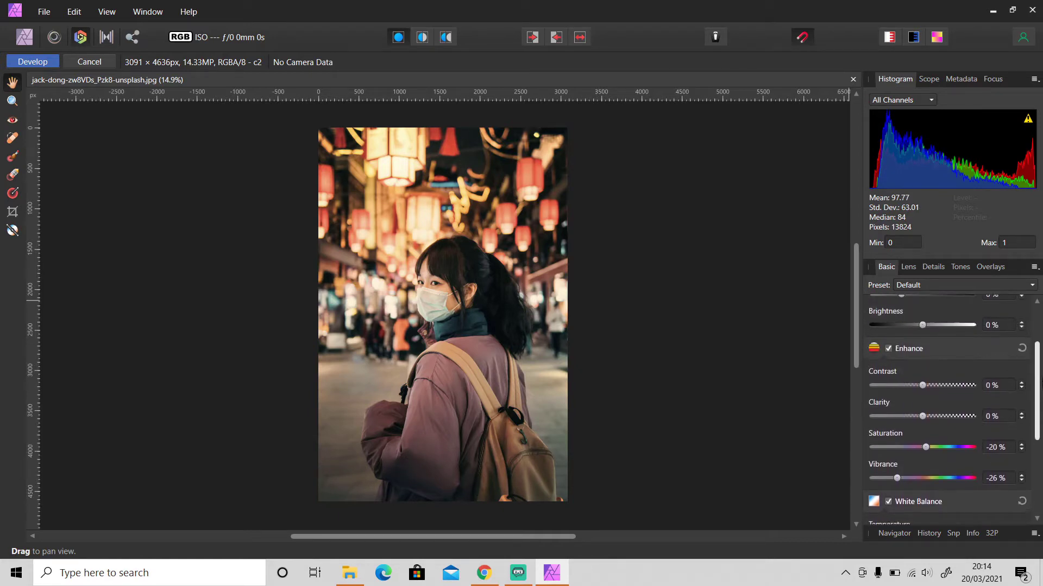
{"action": "mouse_move", "coordinate": [923, 388]}
{"action": "left_mouse_down"}
{"action": "mouse_move", "coordinate": [897, 387]}
{"action": "mouse_move", "coordinate": [911, 397]}
{"action": "left_mouse_up"}
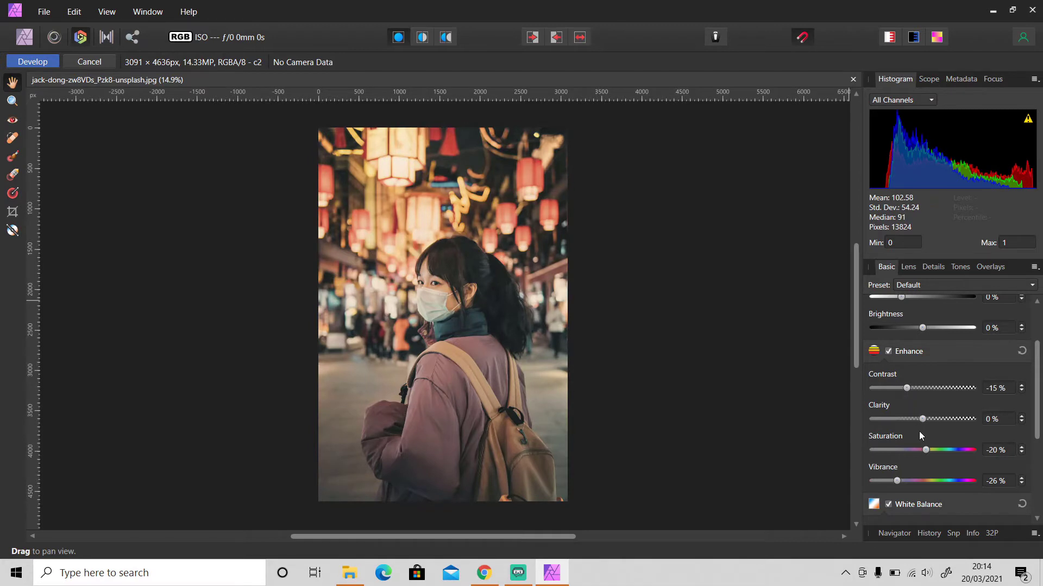
{"action": "left_click_drag", "start_coordinate": [915, 418], "coordinate": [909, 416]}
{"action": "left_click_drag", "start_coordinate": [1036, 414], "coordinate": [1037, 383]}
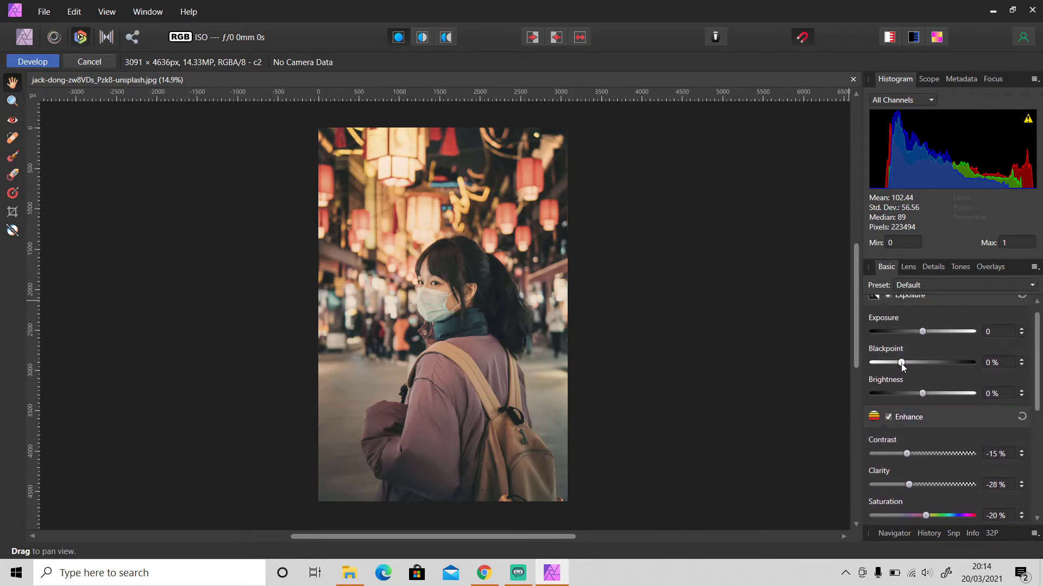
{"action": "left_click_drag", "start_coordinate": [901, 362], "coordinate": [909, 362]}
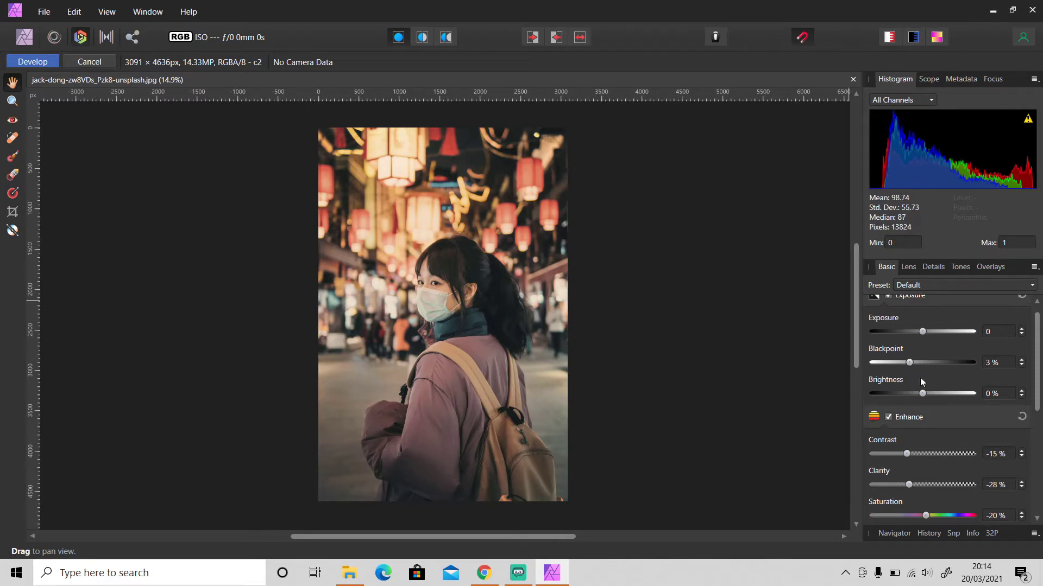
Enable Noise Reduction and raise its Luminance and Colors amounts slightly.
{"action": "left_click", "coordinate": [934, 267]}
{"action": "left_click", "coordinate": [921, 325]}
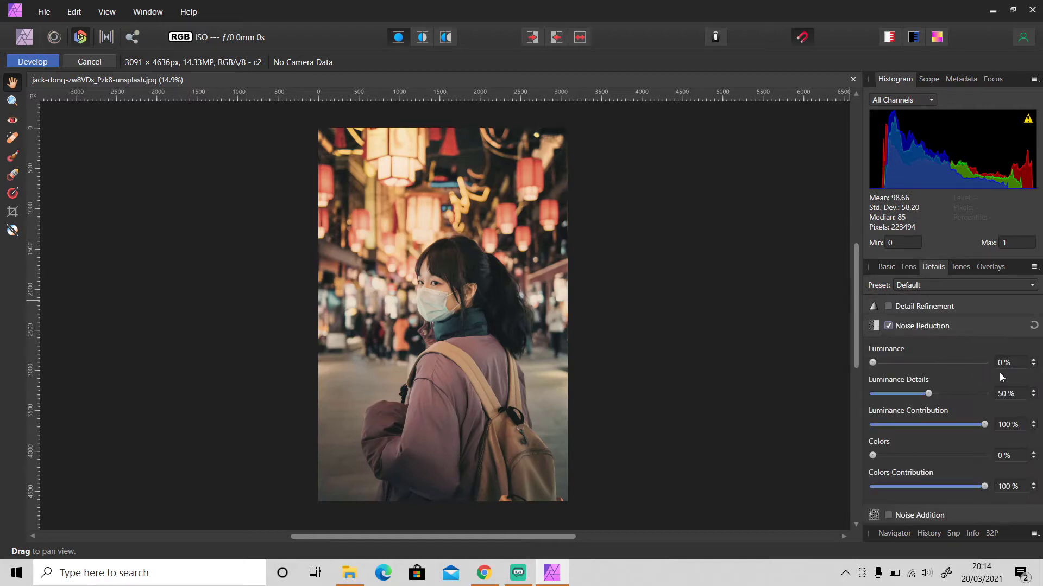
{"action": "left_click_drag", "start_coordinate": [873, 363], "coordinate": [894, 368]}
{"action": "left_click_drag", "start_coordinate": [872, 456], "coordinate": [894, 460]}
Enable Curves and shape the Master curve with lifted blacks, comparing in split view.
{"action": "left_click", "coordinate": [960, 267]}
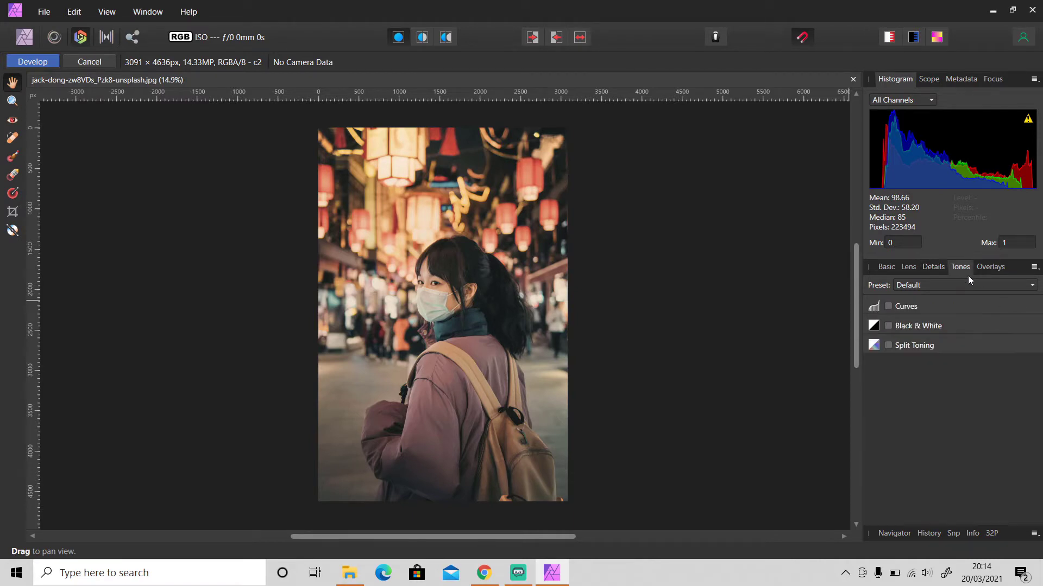
{"action": "left_click", "coordinate": [910, 307]}
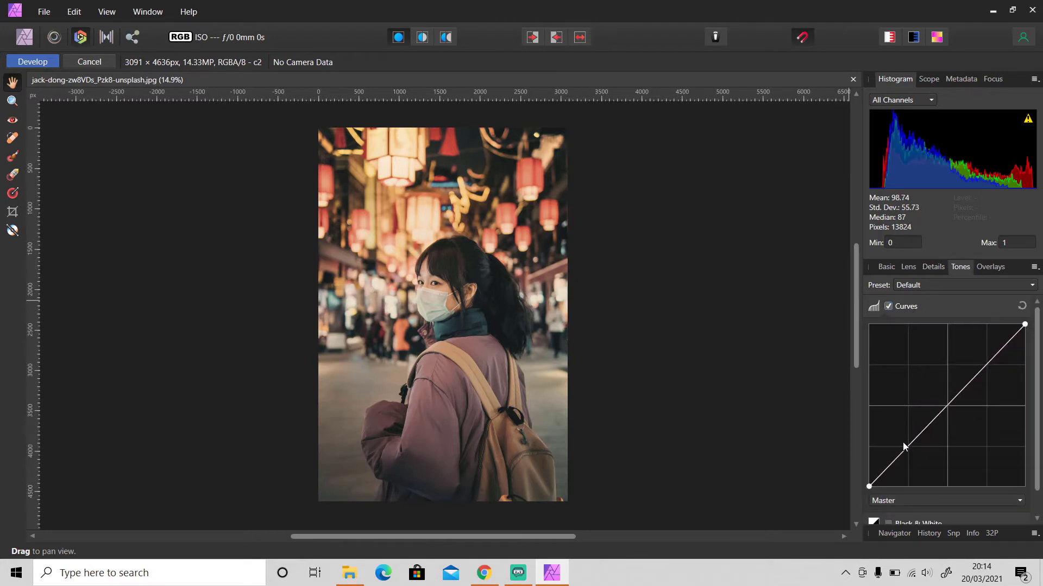
{"action": "mouse_move", "coordinate": [911, 444]}
{"action": "left_mouse_down"}
{"action": "mouse_move", "coordinate": [925, 458]}
{"action": "mouse_move", "coordinate": [912, 450]}
{"action": "left_mouse_up"}
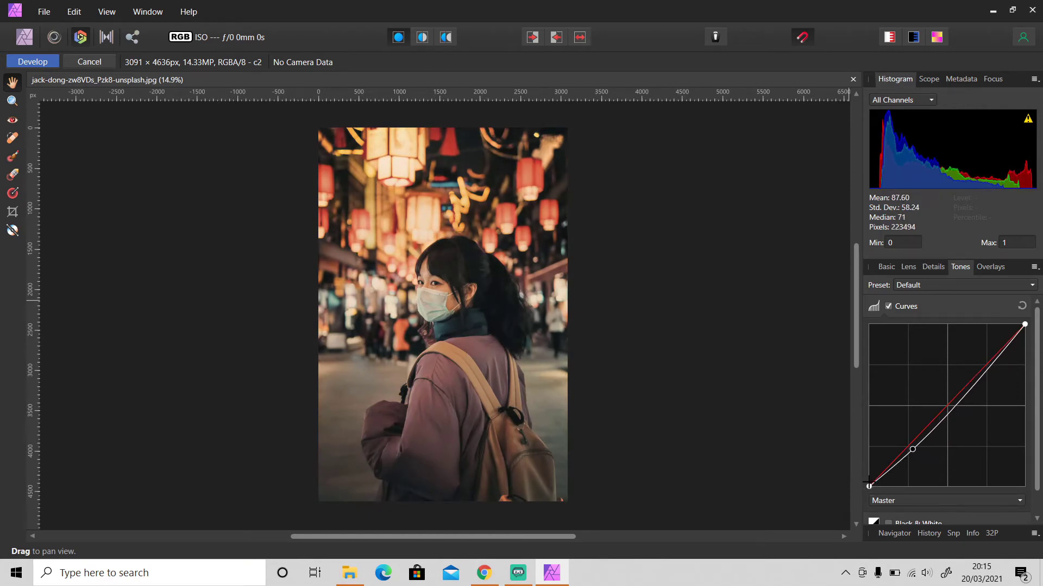
{"action": "mouse_move", "coordinate": [869, 486]}
{"action": "left_mouse_down"}
{"action": "mouse_move", "coordinate": [869, 462]}
{"action": "mouse_move", "coordinate": [867, 473]}
{"action": "left_mouse_up"}
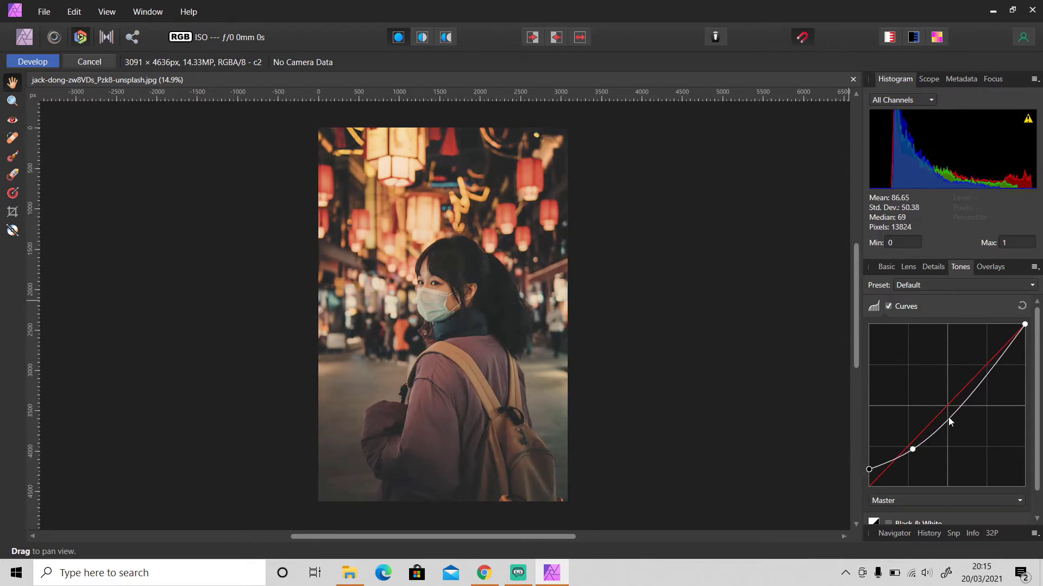
{"action": "left_click_drag", "start_coordinate": [983, 378], "coordinate": [980, 372]}
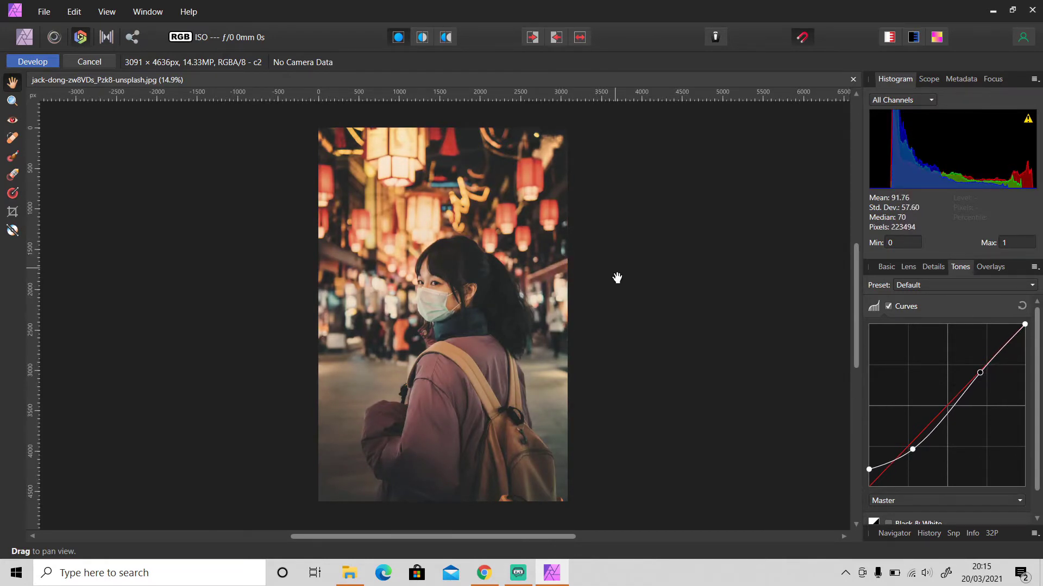
{"action": "left_click", "coordinate": [444, 37]}
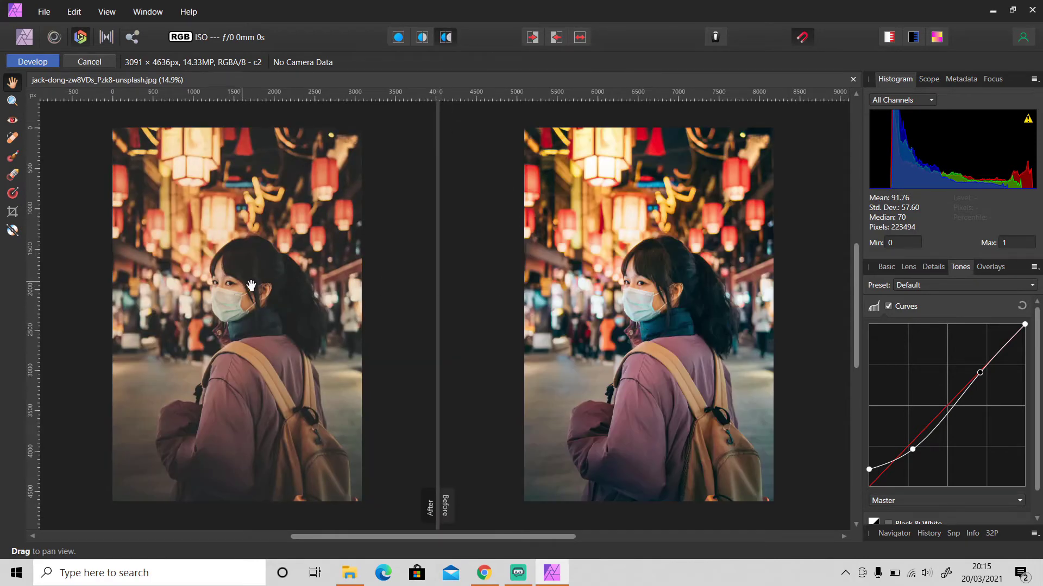
{"action": "left_click", "coordinate": [398, 40]}
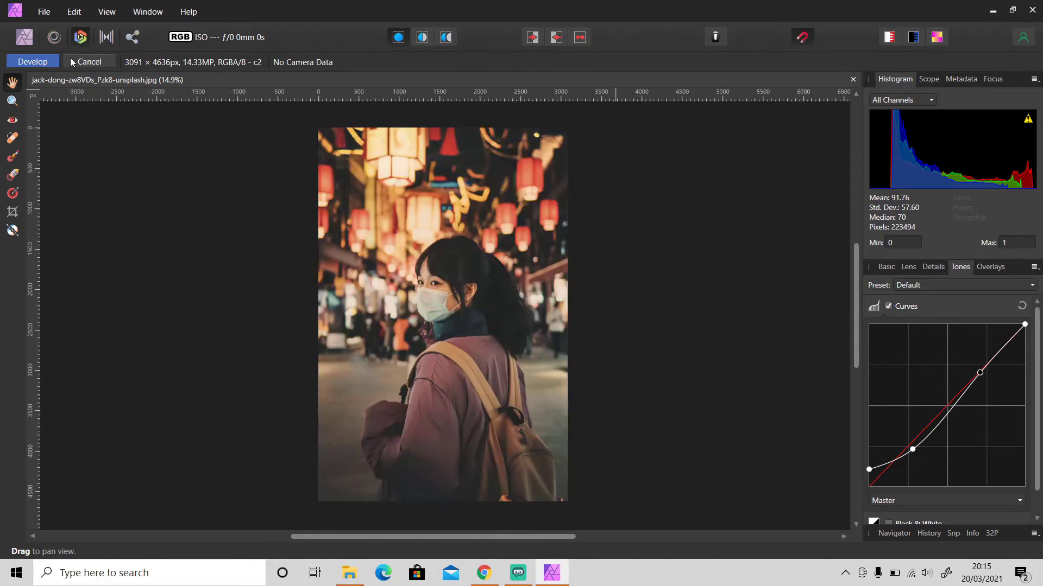
Apply the development, show the Snow Overlays by Paper Farms assets, and drag one onto the photo.
{"action": "left_click", "coordinate": [39, 62]}
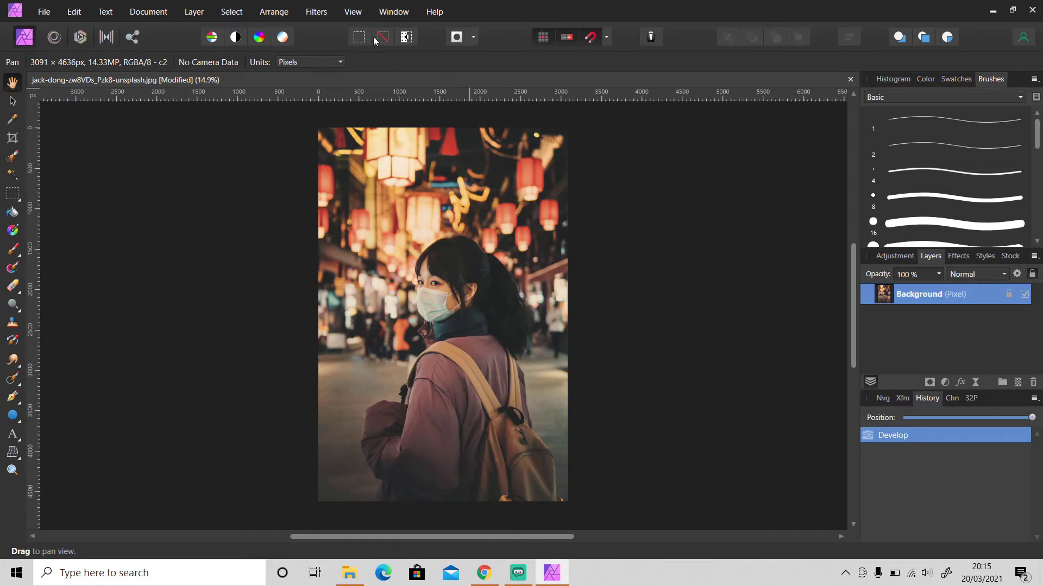
{"action": "left_click", "coordinate": [352, 12]}
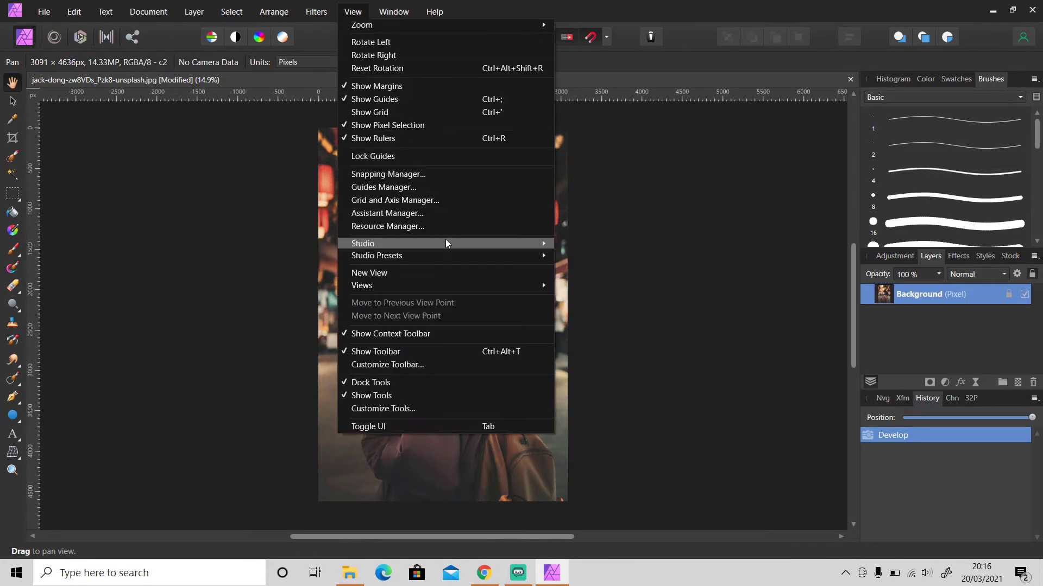
{"action": "mouse_move", "coordinate": [470, 248]}
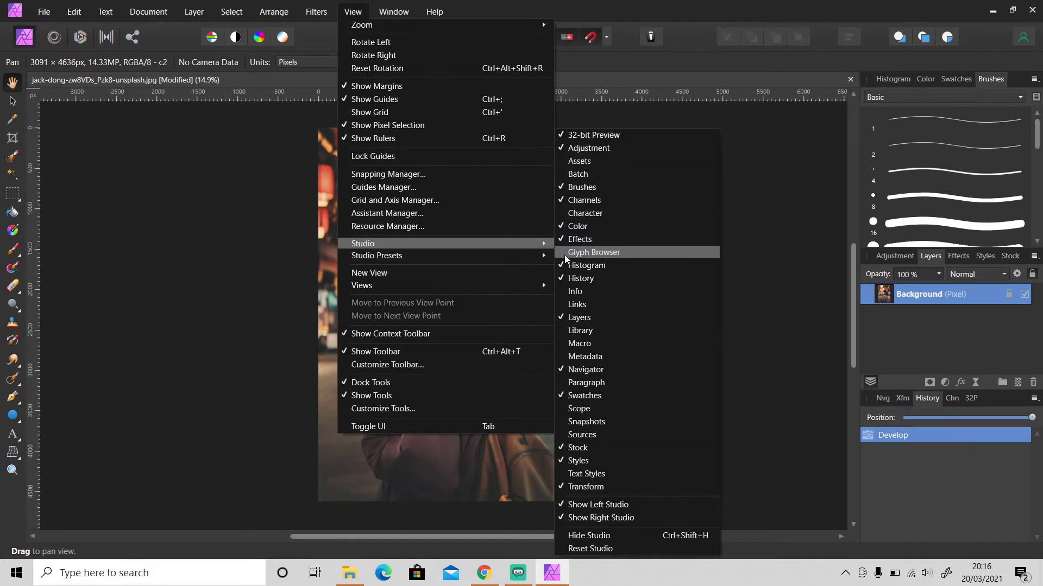
{"action": "left_click", "coordinate": [617, 161]}
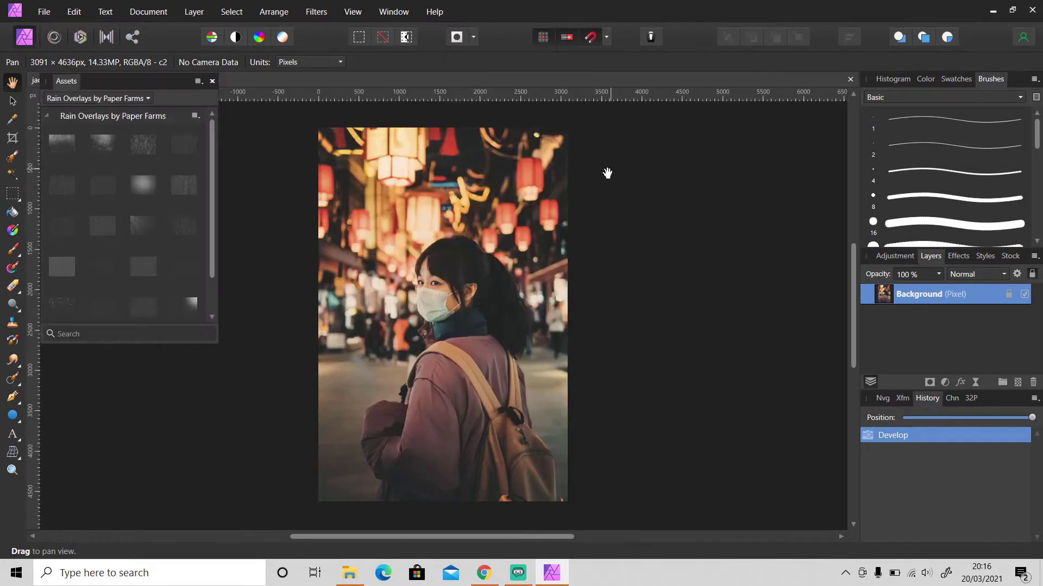
{"action": "left_click", "coordinate": [133, 100]}
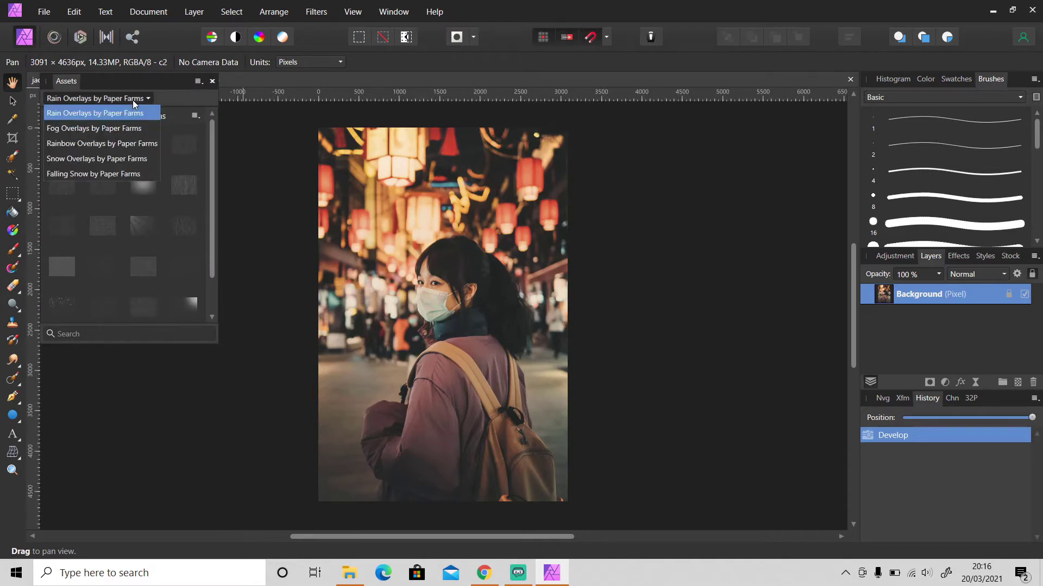
{"action": "left_click", "coordinate": [131, 159]}
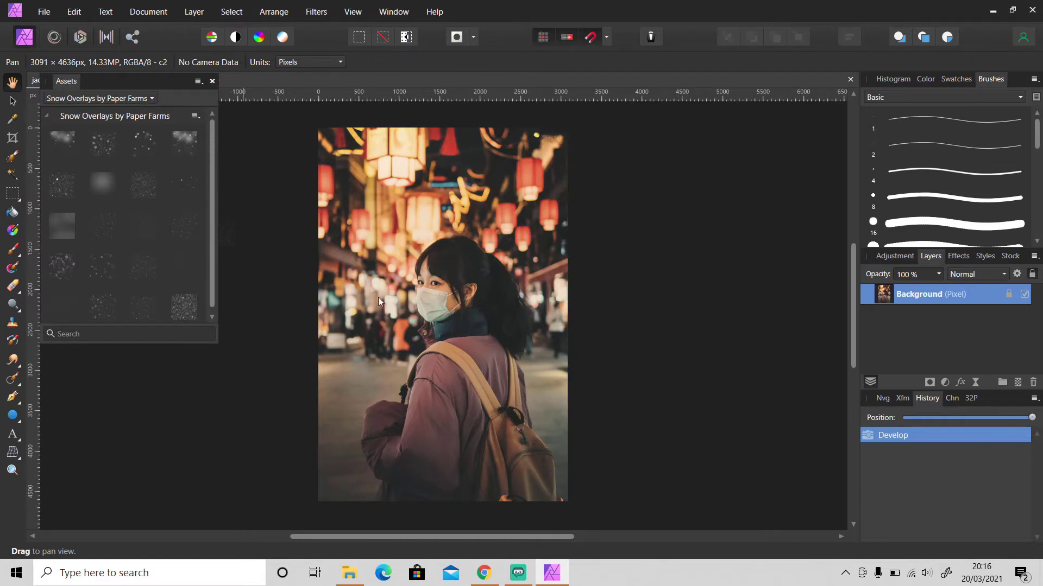
{"action": "left_click_drag", "start_coordinate": [378, 301], "coordinate": [457, 317]}
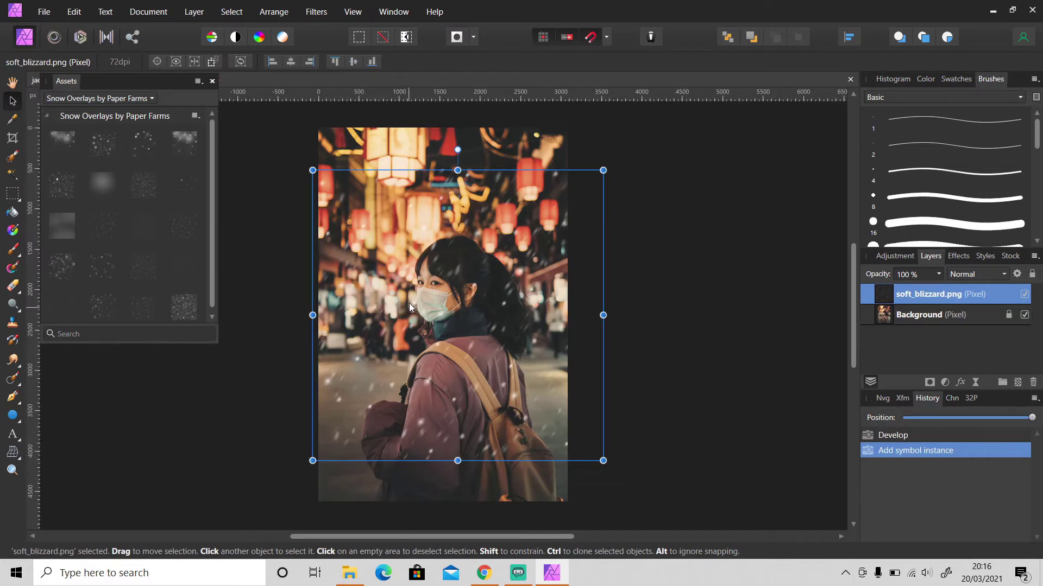
Stretch and centre the soft_blizzard overlay so it covers the whole photo.
{"action": "left_click_drag", "start_coordinate": [409, 303], "coordinate": [419, 264]}
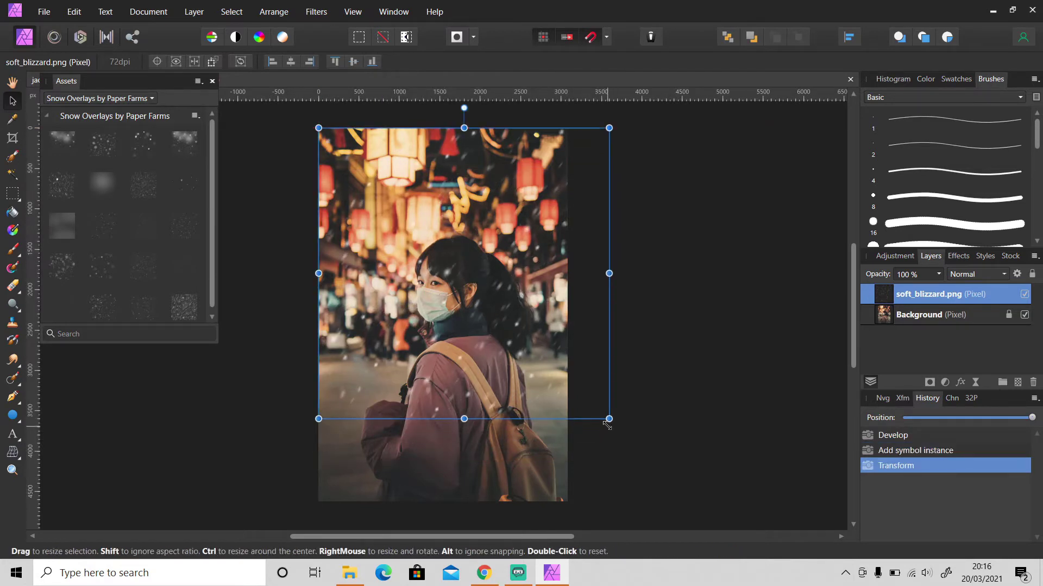
{"action": "left_click_drag", "start_coordinate": [608, 425], "coordinate": [673, 526]}
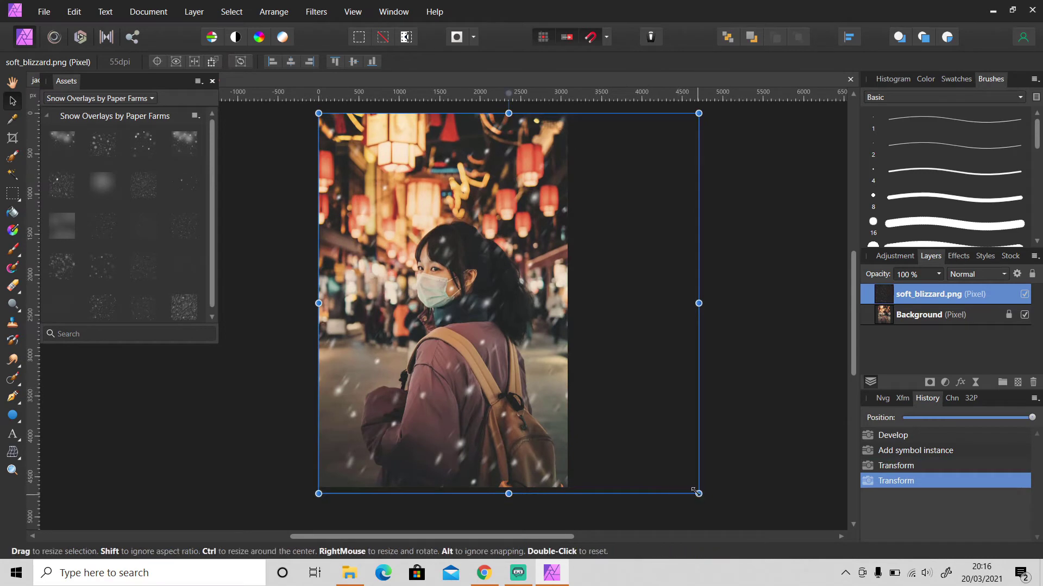
{"action": "left_click_drag", "start_coordinate": [695, 492], "coordinate": [693, 488]}
{"action": "left_click_drag", "start_coordinate": [646, 446], "coordinate": [620, 446]}
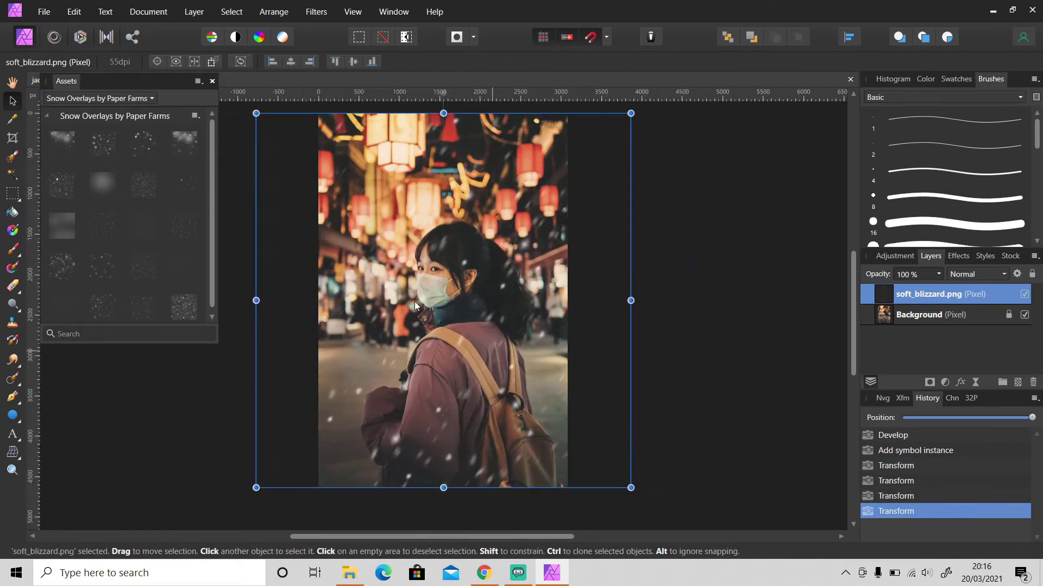
Close Assets, set the snow layer to Overlay blending, and deselect it.
{"action": "left_click", "coordinate": [213, 82]}
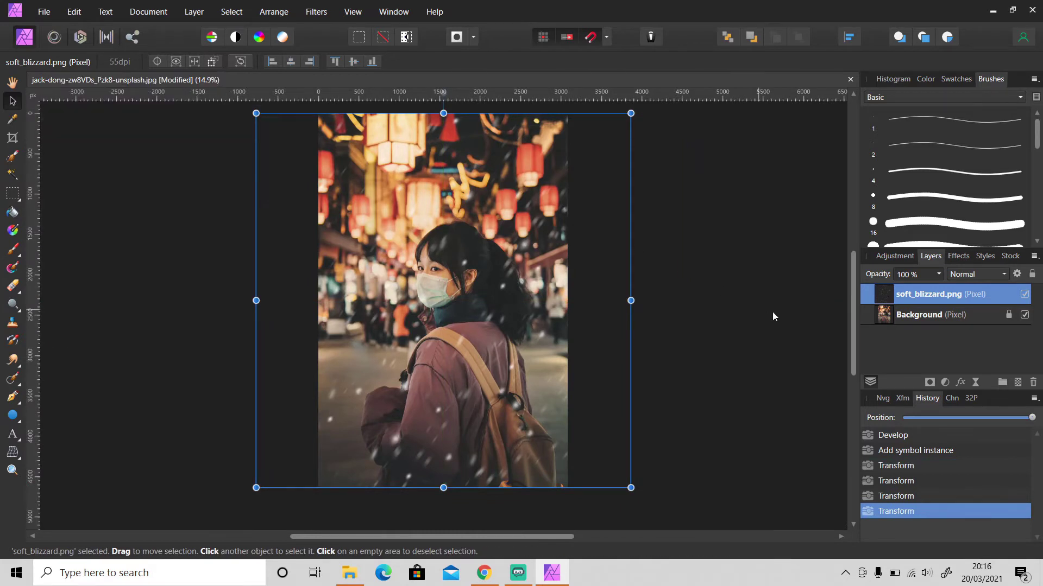
{"action": "left_click", "coordinate": [996, 272]}
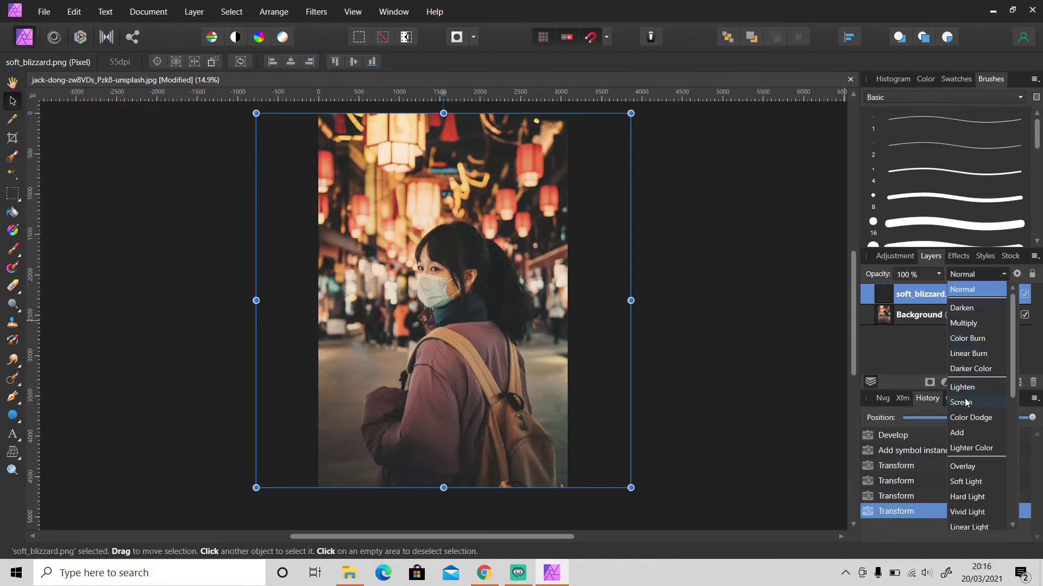
{"action": "left_click", "coordinate": [982, 465]}
{"action": "left_click", "coordinate": [721, 350]}
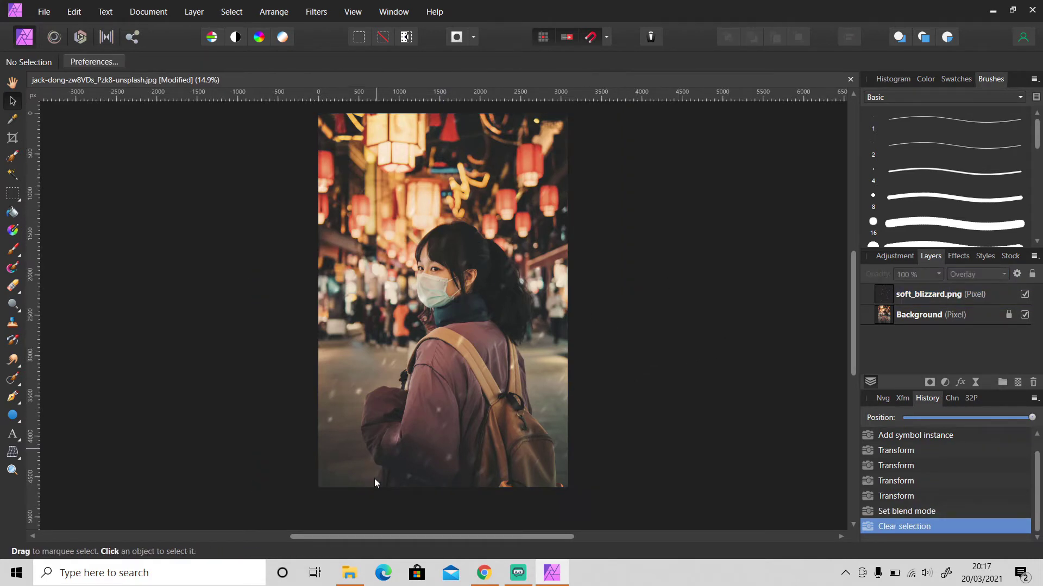
Drag nordwood-themes-KcsKWw77Ovw-unsplash.jpg from Downloads into Affinity Photo as a new document.
{"action": "left_click", "coordinate": [349, 573]}
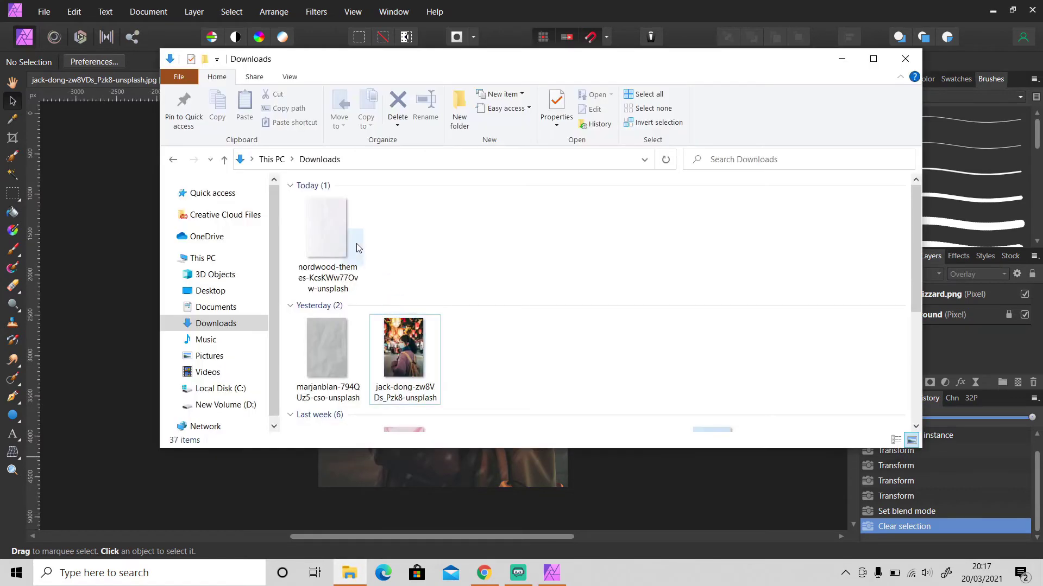
{"action": "left_click", "coordinate": [320, 243]}
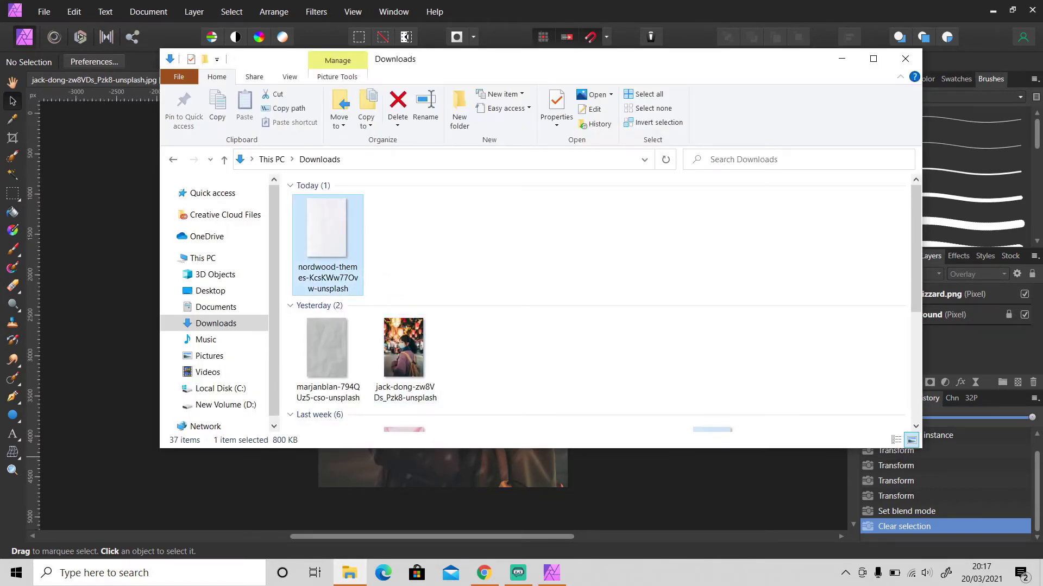
{"action": "left_click_drag", "start_coordinate": [339, 248], "coordinate": [947, 476]}
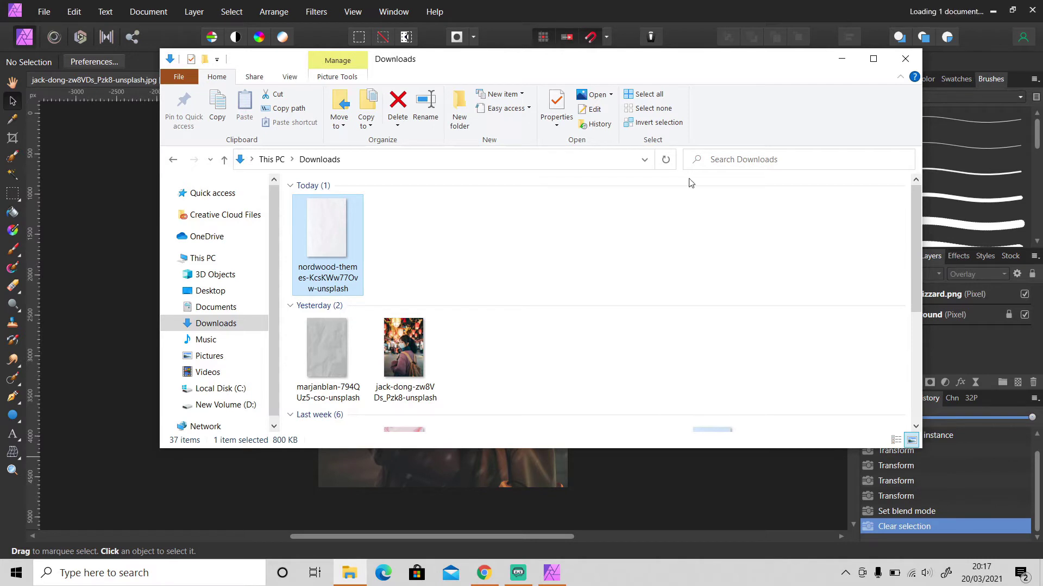
{"action": "left_click", "coordinate": [693, 14]}
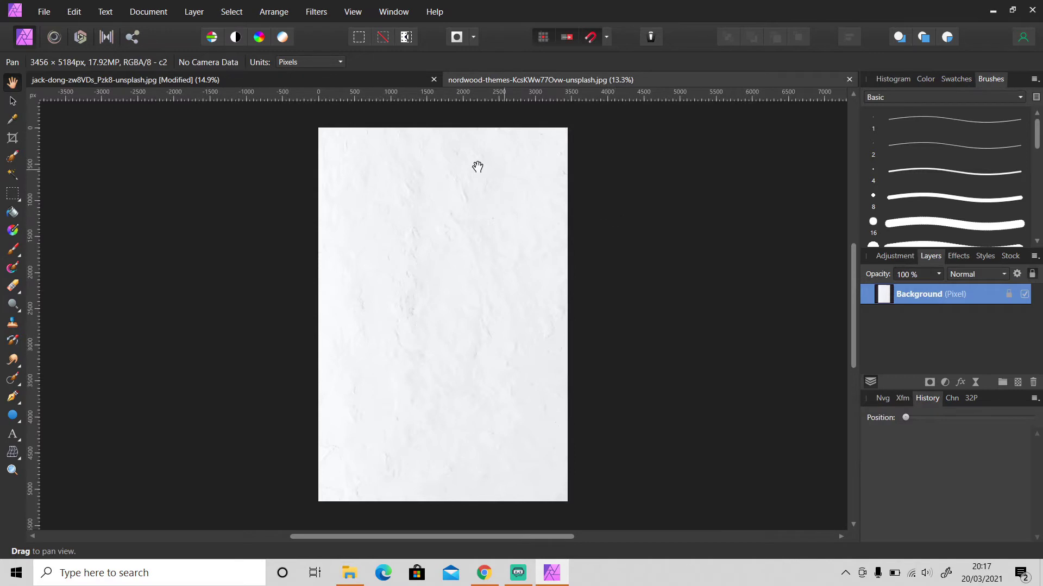
In Develop, raise the paper texture's Blackpoint to 25% and Clarity to 100%.
{"action": "left_click", "coordinate": [80, 37]}
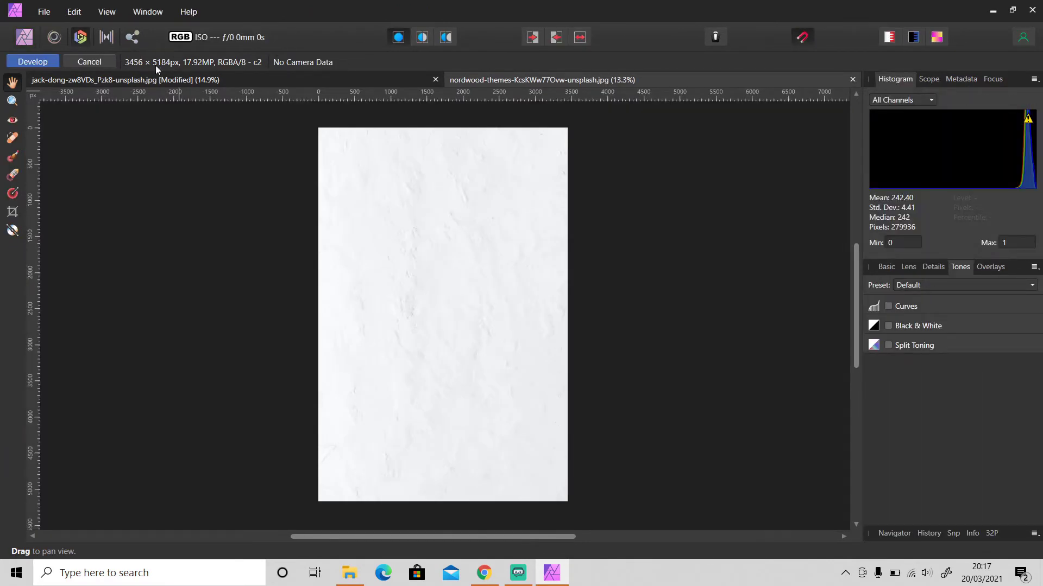
{"action": "left_click", "coordinate": [891, 267]}
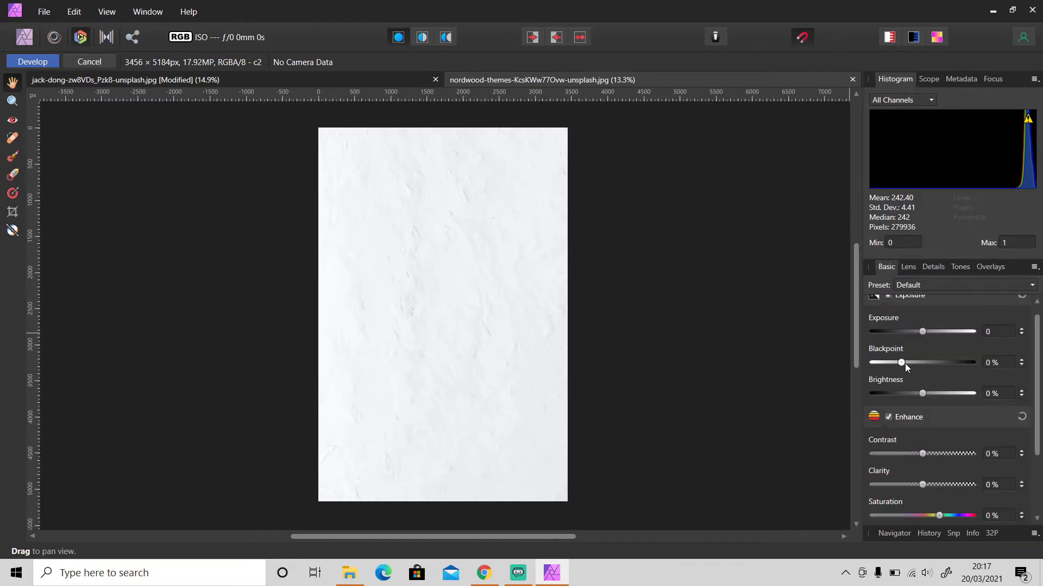
{"action": "left_click_drag", "start_coordinate": [901, 363], "coordinate": [986, 367]}
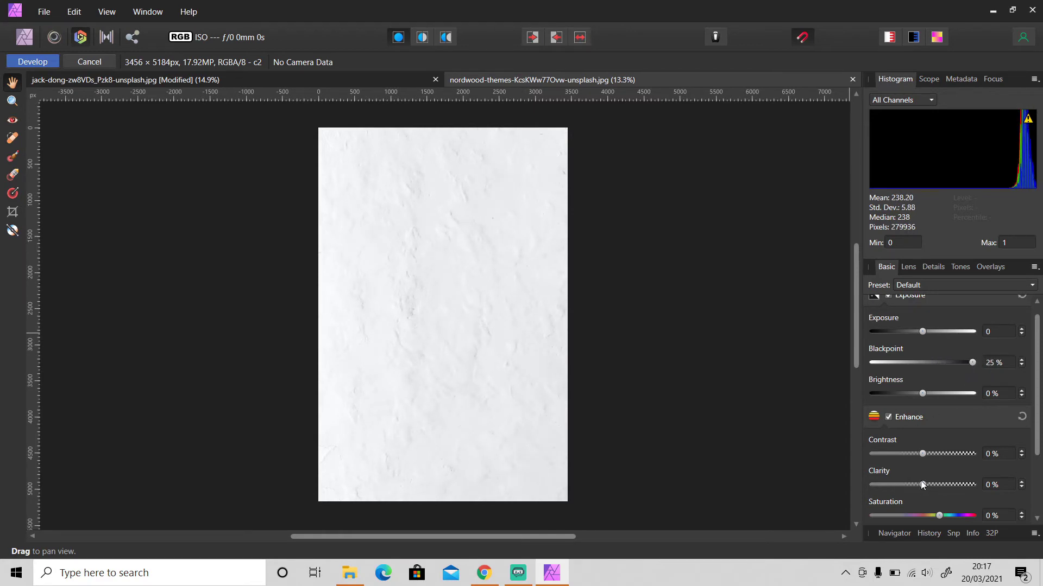
{"action": "scroll", "coordinate": [962, 486], "scroll_direction": "down", "scroll_amount": 1}
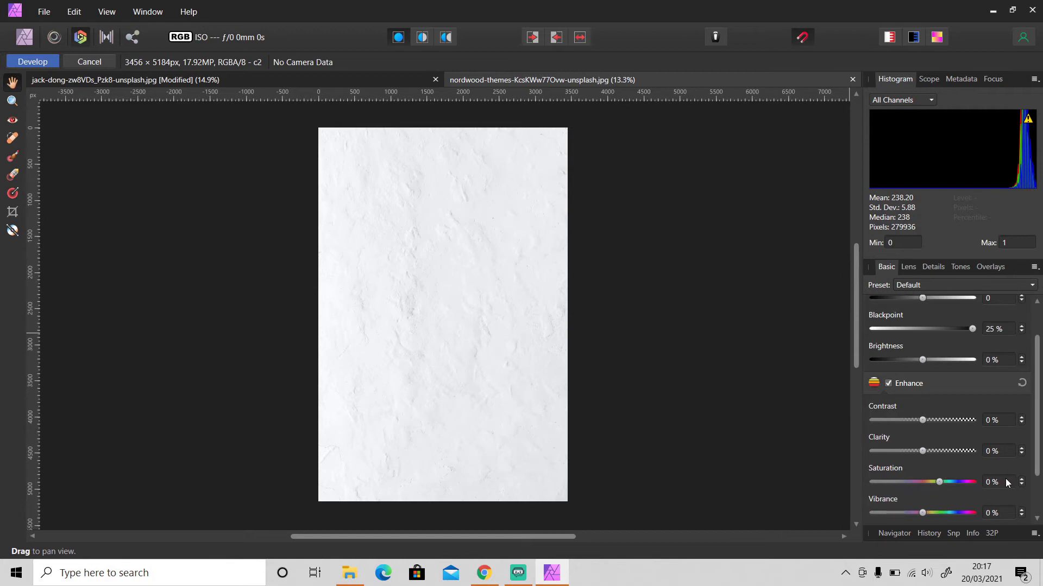
{"action": "left_click_drag", "start_coordinate": [923, 452], "coordinate": [1005, 451]}
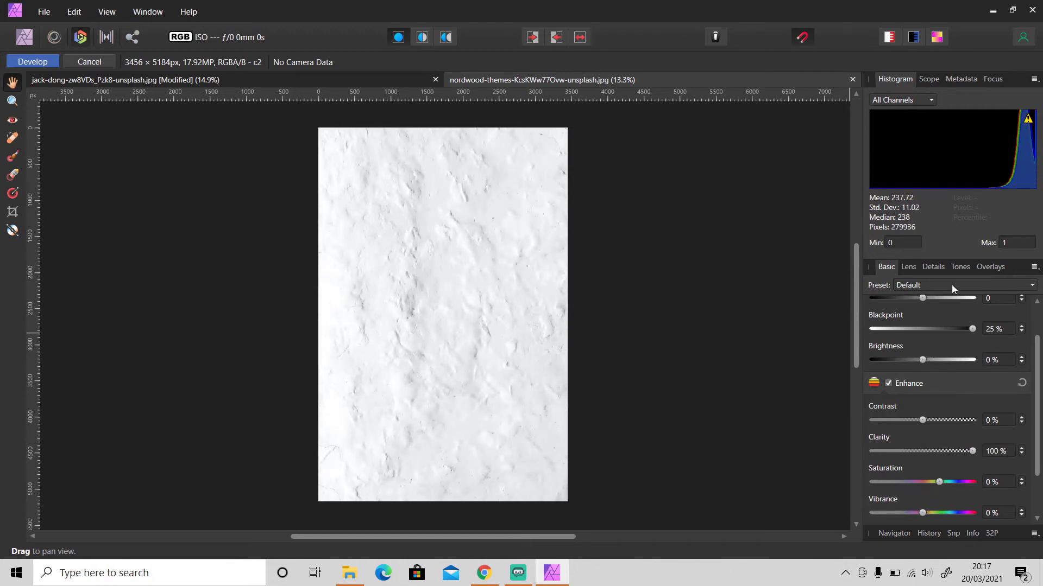
Pull the Master curve down to darken midtones and apply the Develop pass.
{"action": "left_click", "coordinate": [961, 268]}
{"action": "left_click", "coordinate": [910, 306]}
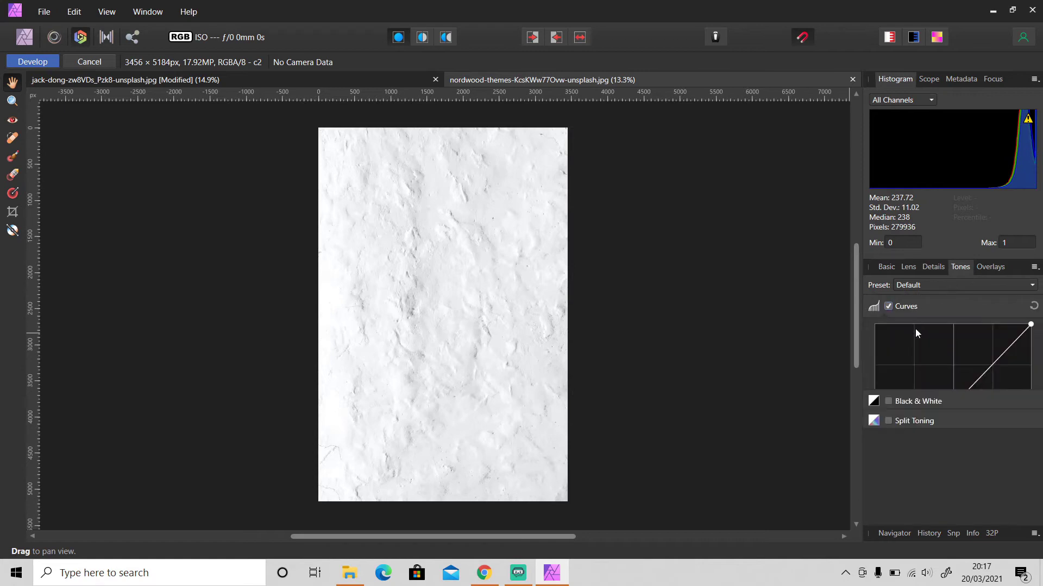
{"action": "left_click_drag", "start_coordinate": [935, 434], "coordinate": [948, 422]}
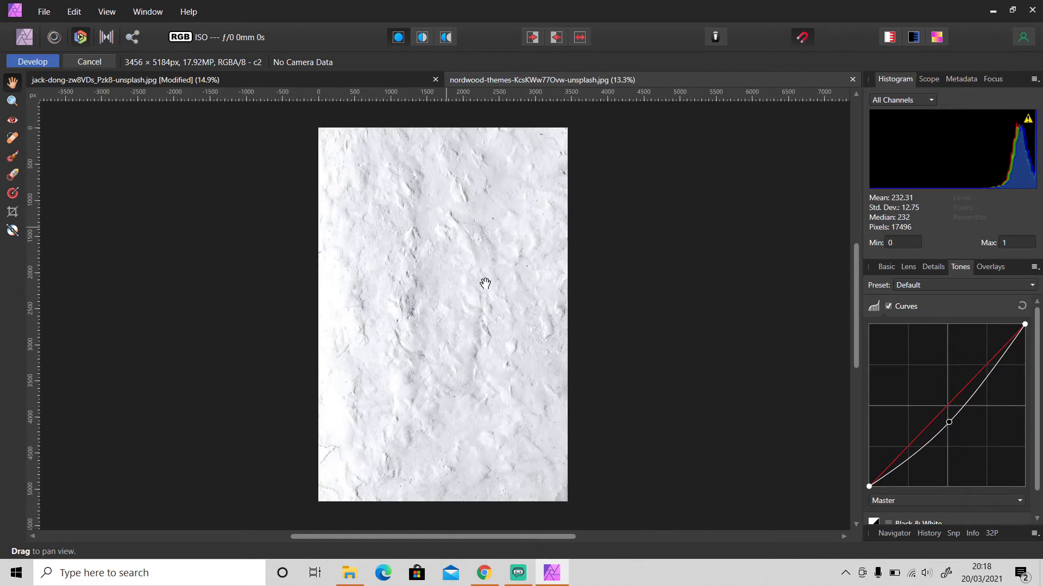
{"action": "left_click", "coordinate": [32, 62]}
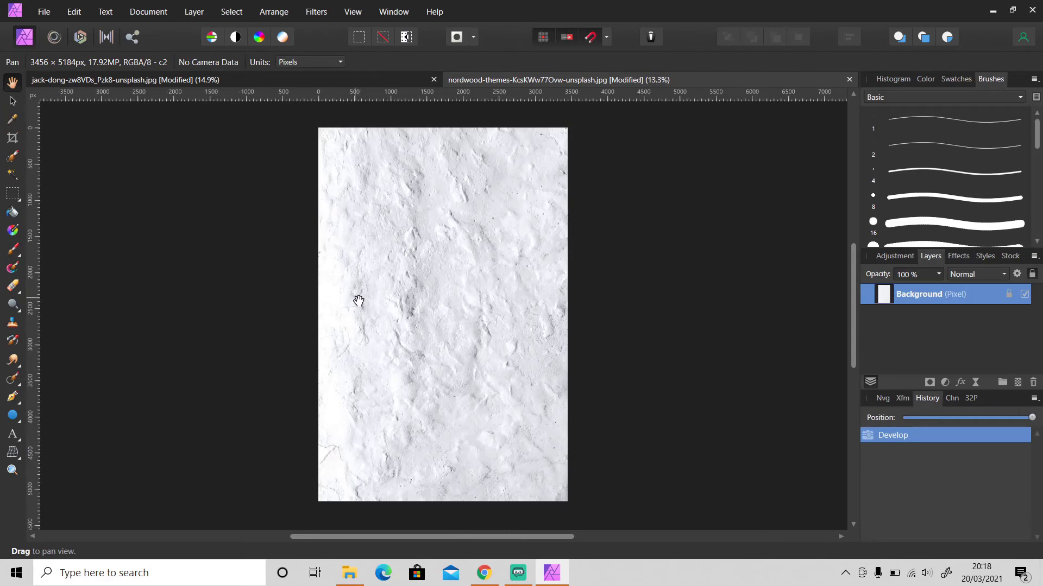
Paste the developed texture into the street photo, fit it, and set it to Multiply.
{"action": "left_click", "coordinate": [270, 79]}
{"action": "key", "text": "ctrl+v"}
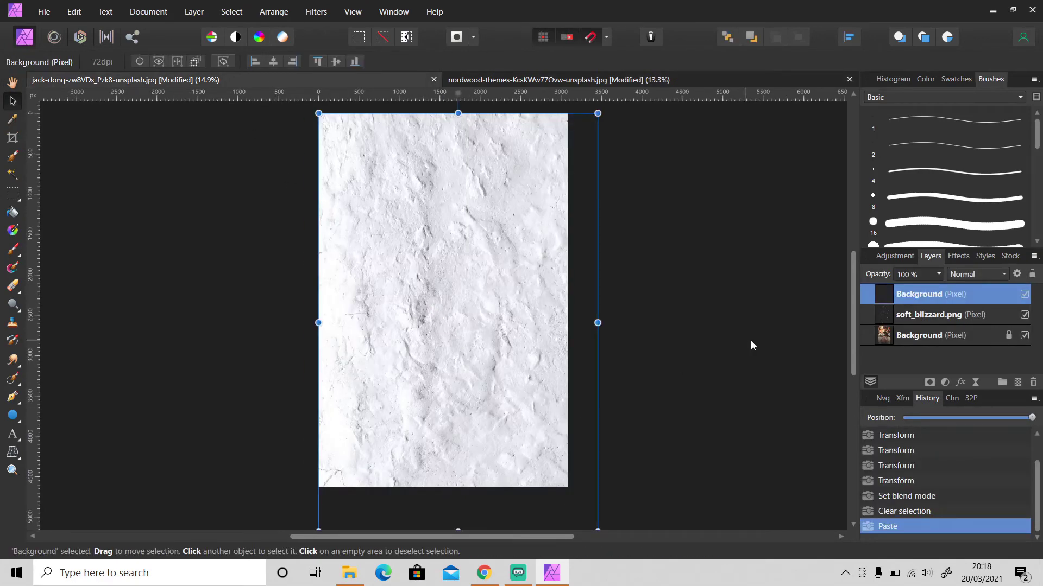
{"action": "left_click_drag", "start_coordinate": [856, 337], "coordinate": [852, 366]}
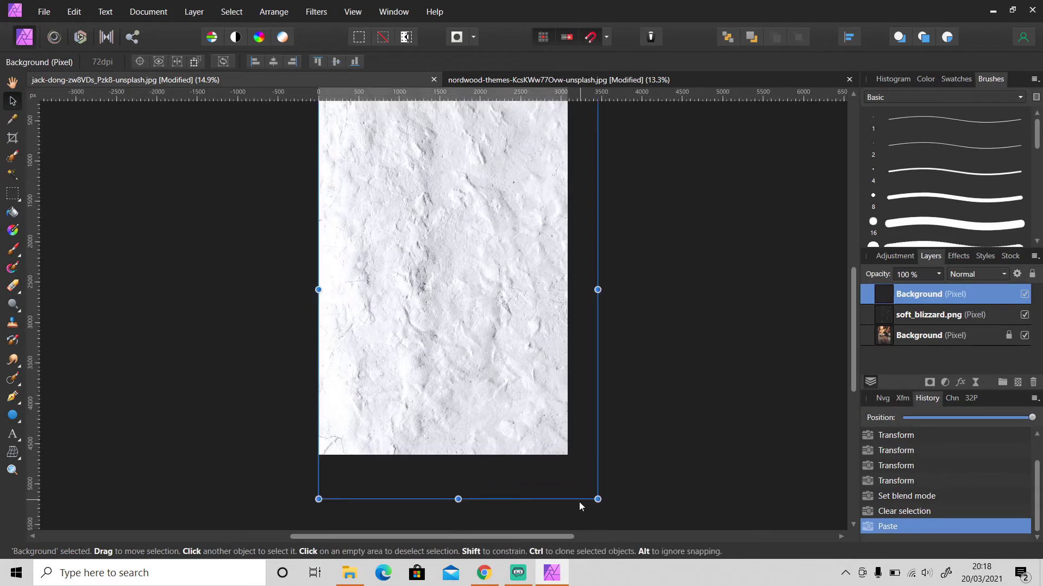
{"action": "left_click_drag", "start_coordinate": [598, 499], "coordinate": [568, 455]}
{"action": "left_click_drag", "start_coordinate": [853, 345], "coordinate": [852, 329]}
{"action": "left_click", "coordinate": [984, 276]}
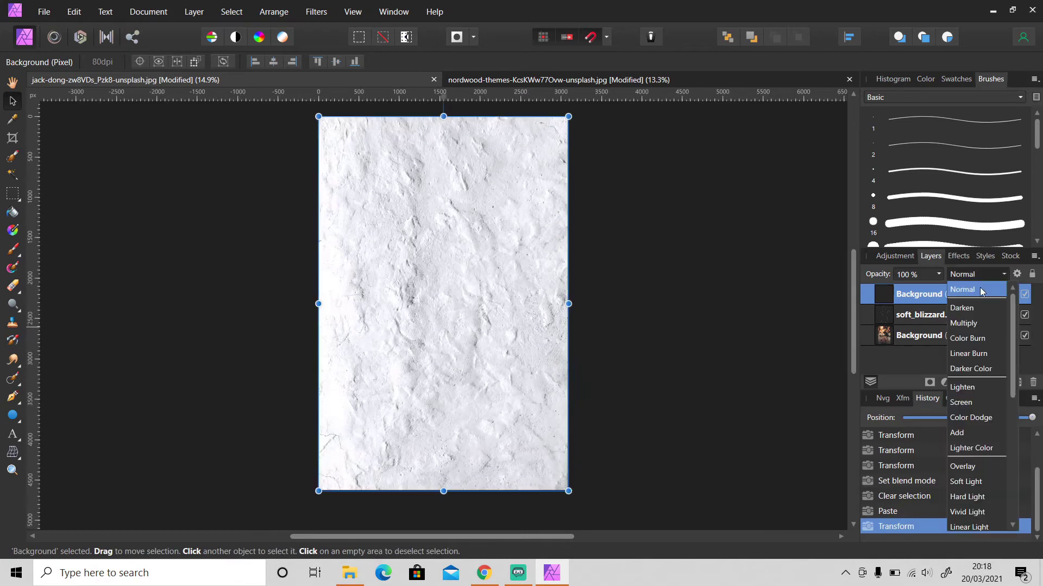
{"action": "left_click", "coordinate": [969, 323]}
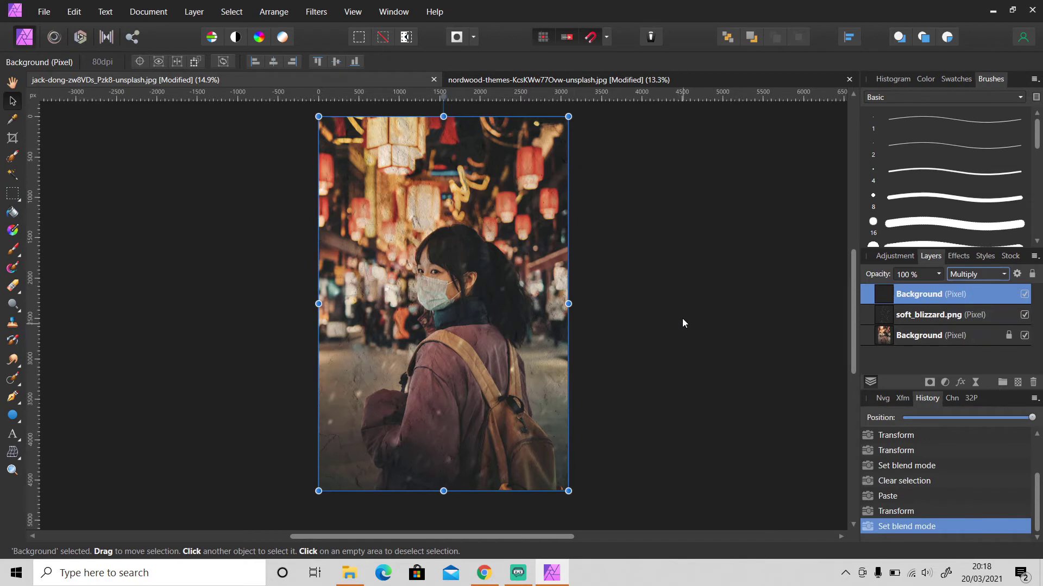
{"action": "left_click", "coordinate": [722, 337]}
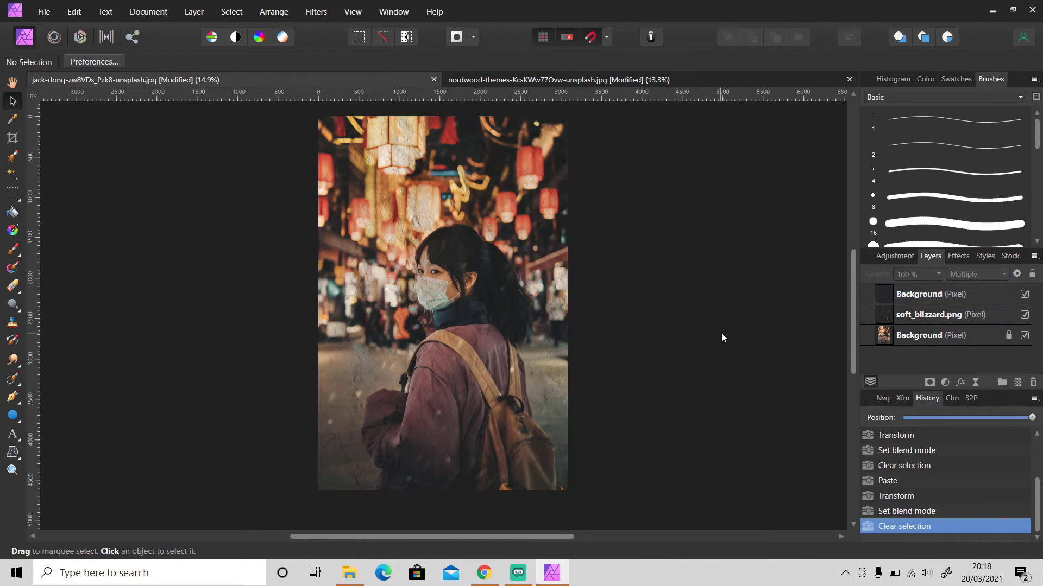
Lower the top texture layer's opacity to 80% and deselect it.
{"action": "left_click", "coordinate": [961, 301]}
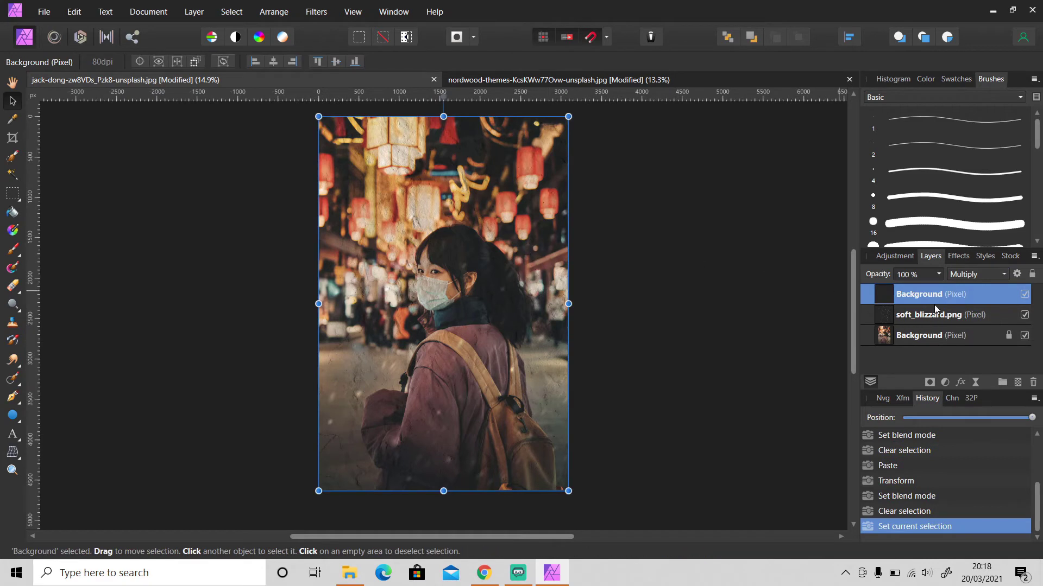
{"action": "left_click", "coordinate": [938, 274]}
{"action": "left_click_drag", "start_coordinate": [941, 289], "coordinate": [921, 290]}
{"action": "left_click", "coordinate": [810, 263]}
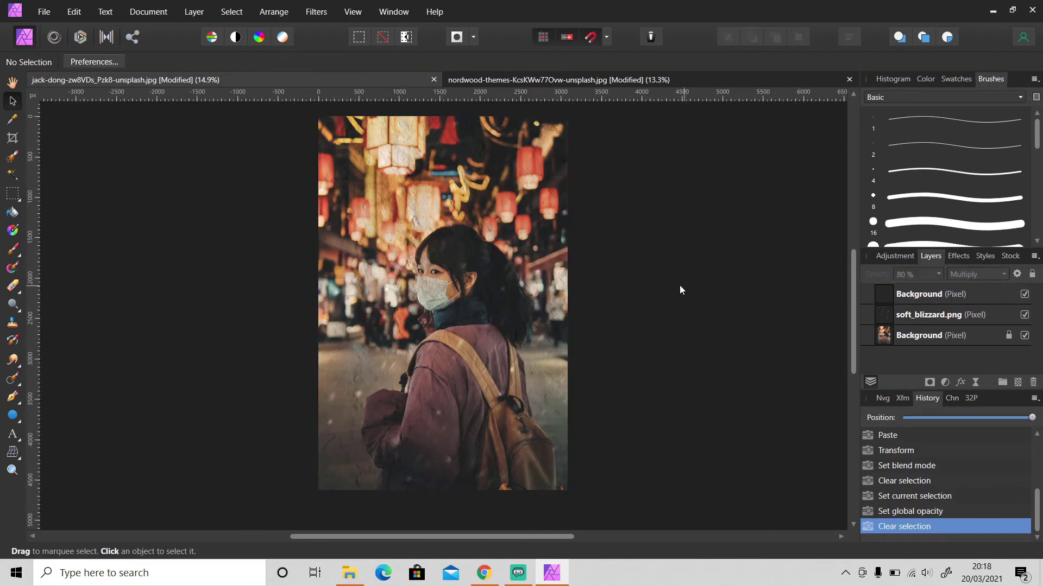
Open marjanblan-794QUz5-cso-unsplash.jpg from Downloads as a third Affinity Photo document.
{"action": "left_click", "coordinate": [349, 575]}
{"action": "left_click_drag", "start_coordinate": [324, 355], "coordinate": [790, 467]}
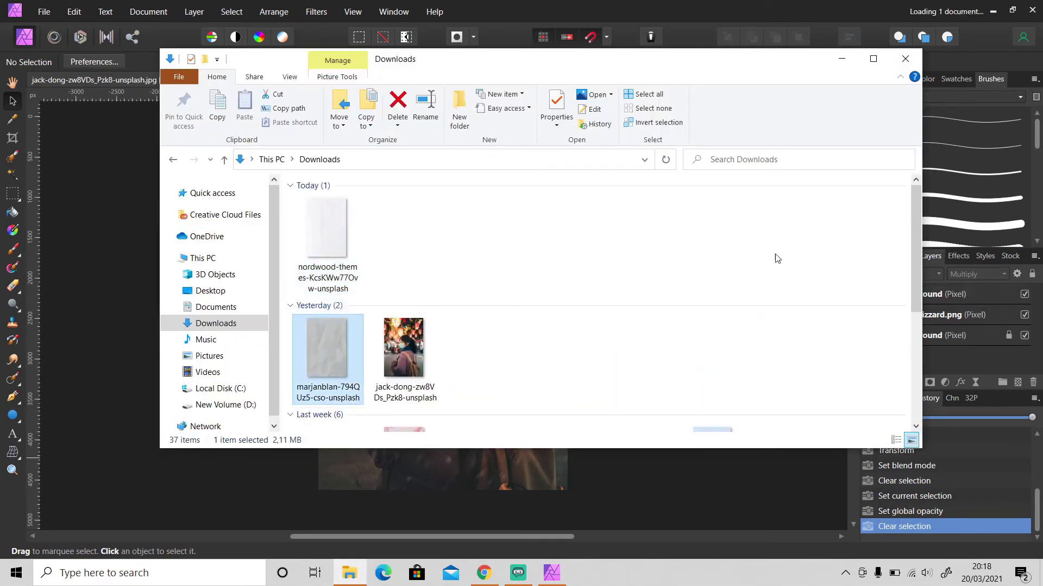
{"action": "left_click", "coordinate": [686, 19]}
{"action": "key", "text": "h"}
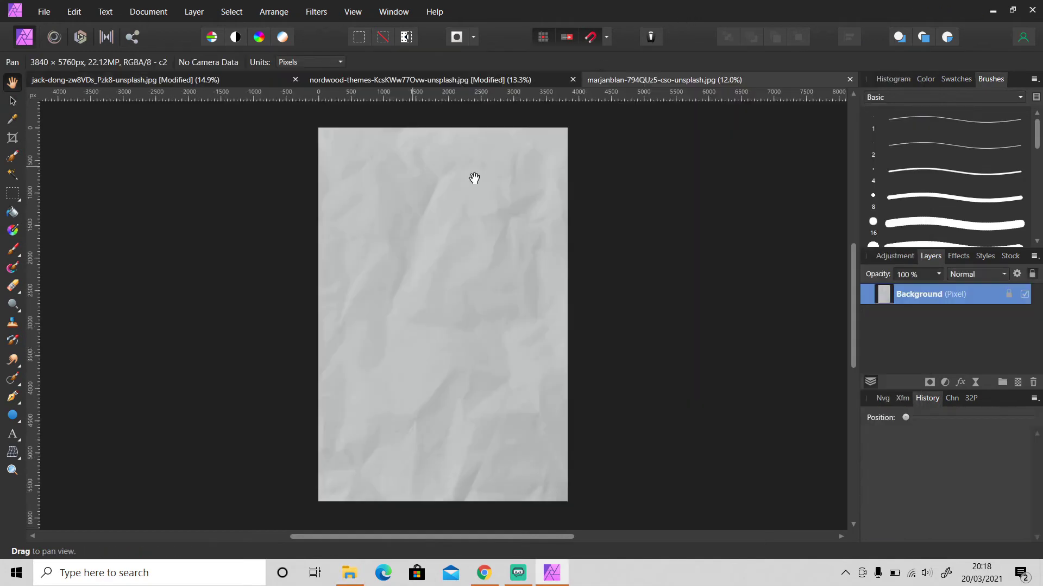
In Develop, give the crumpled-paper image a 25% Blackpoint and 65% Clarity.
{"action": "left_click", "coordinate": [80, 36]}
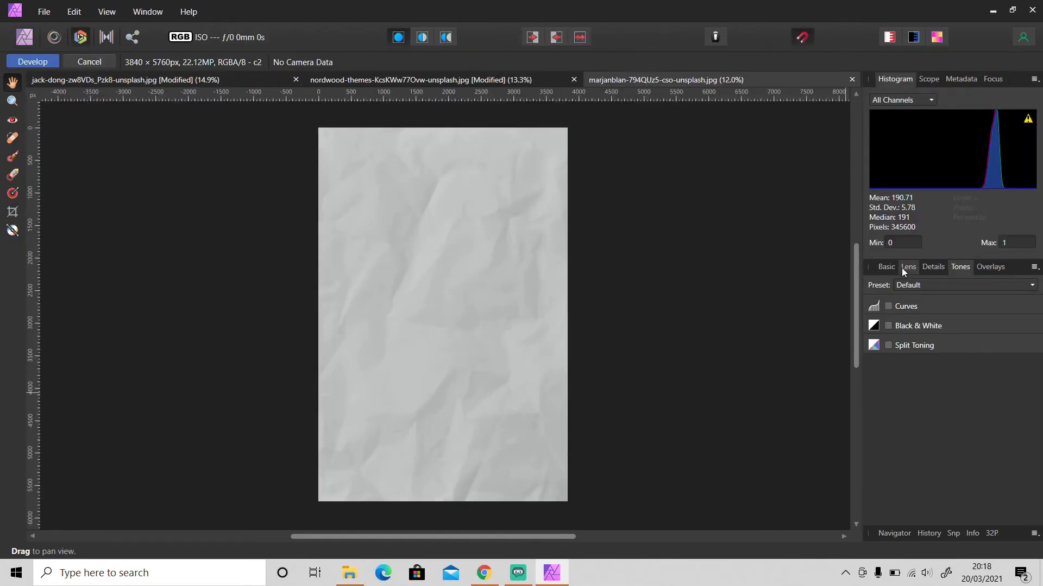
{"action": "left_click", "coordinate": [885, 267]}
{"action": "left_click_drag", "start_coordinate": [901, 329], "coordinate": [1017, 349]}
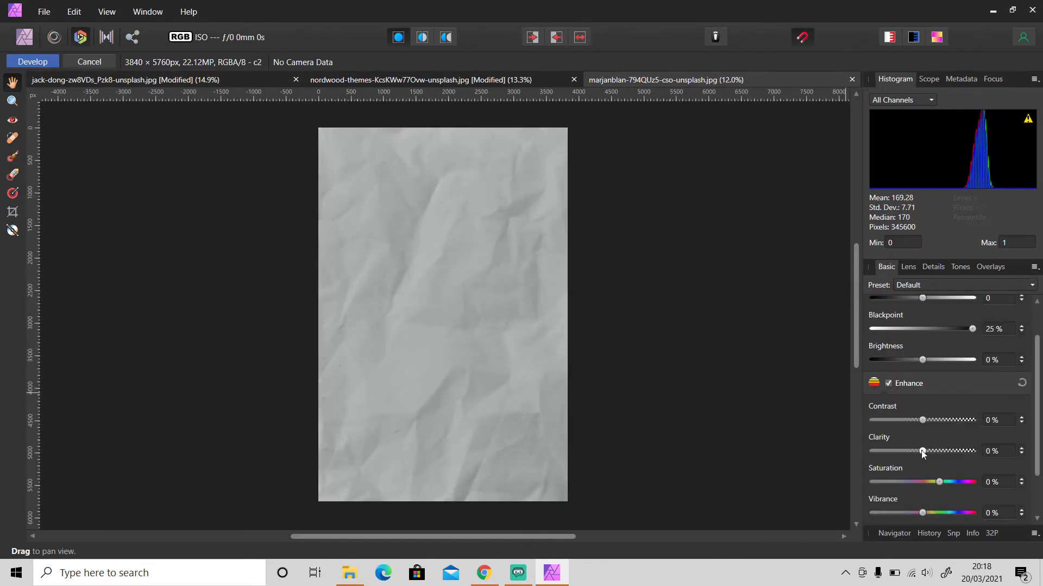
{"action": "left_click_drag", "start_coordinate": [922, 452], "coordinate": [950, 450]}
Pull the Tones master curve down to darken the paper, then apply the Develop pass.
{"action": "left_click", "coordinate": [960, 267]}
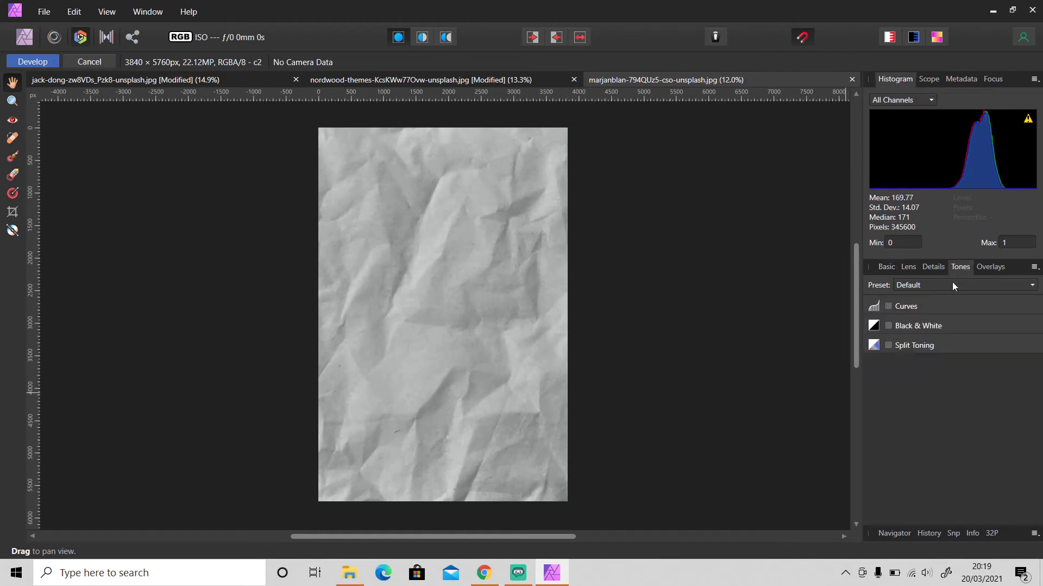
{"action": "left_click", "coordinate": [924, 307]}
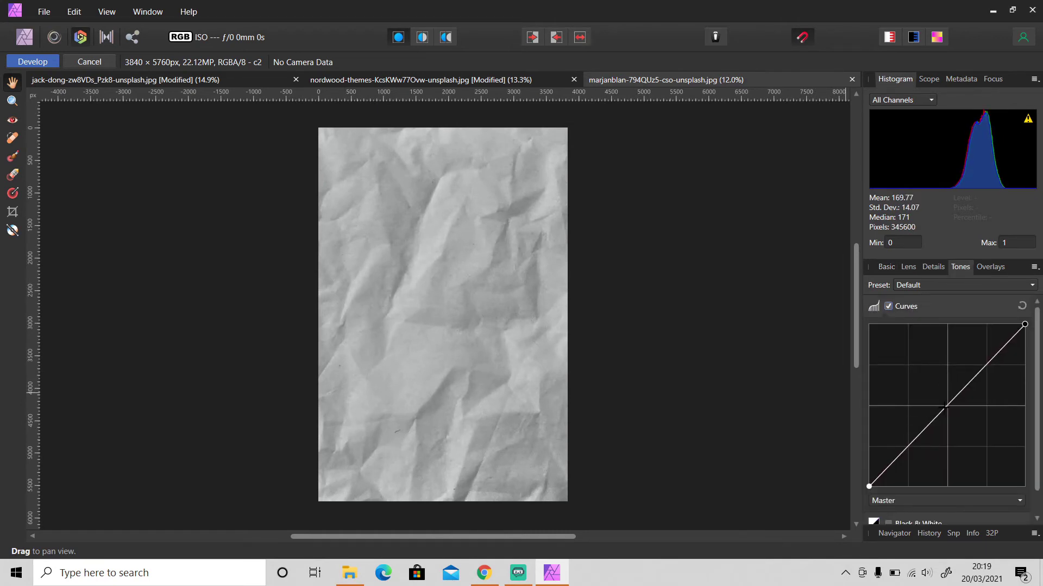
{"action": "left_click_drag", "start_coordinate": [947, 406], "coordinate": [950, 419]}
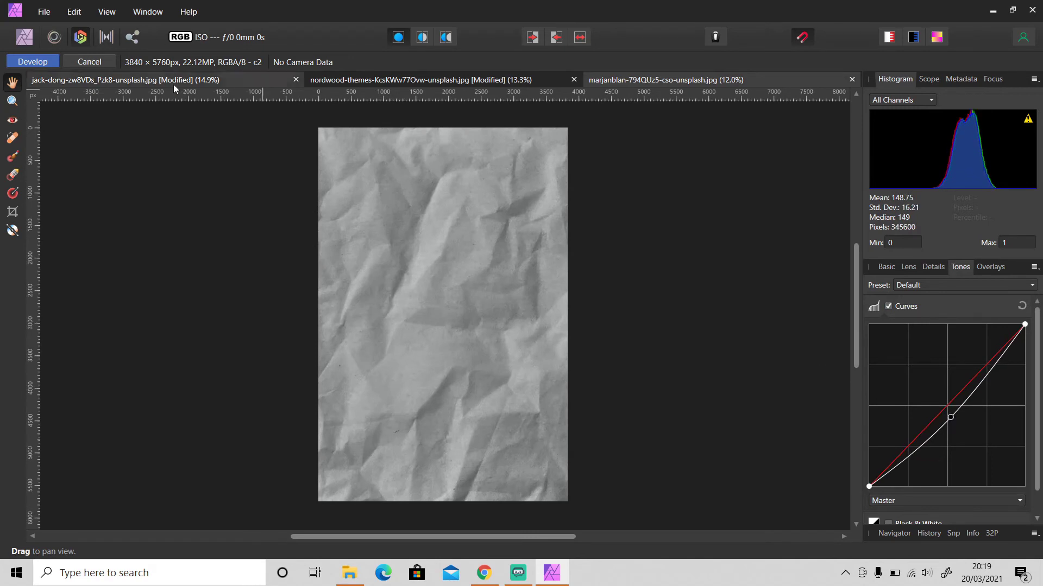
{"action": "left_click", "coordinate": [17, 64]}
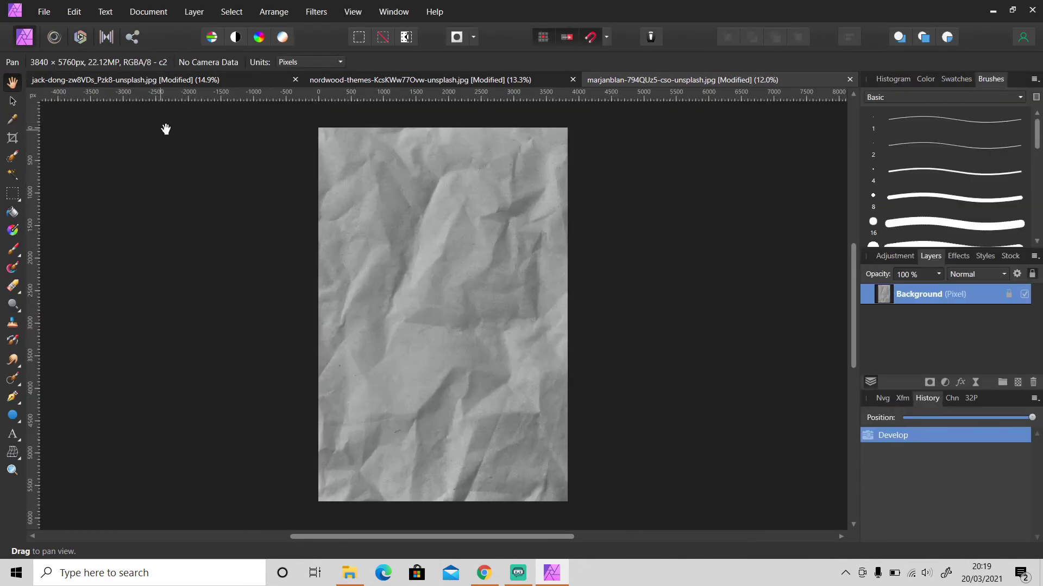
Paste the crumpled paper into the street portrait and resize it to fit the canvas.
{"action": "left_click", "coordinate": [191, 80]}
{"action": "key", "text": "ctrl+v"}
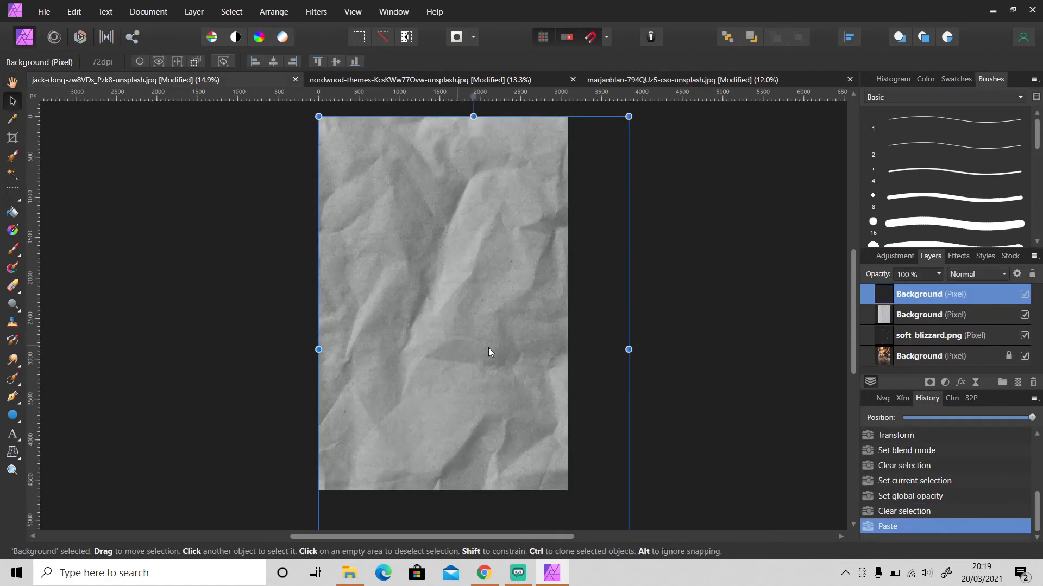
{"action": "left_click_drag", "start_coordinate": [853, 331], "coordinate": [820, 367]}
{"action": "left_click_drag", "start_coordinate": [624, 506], "coordinate": [565, 416]}
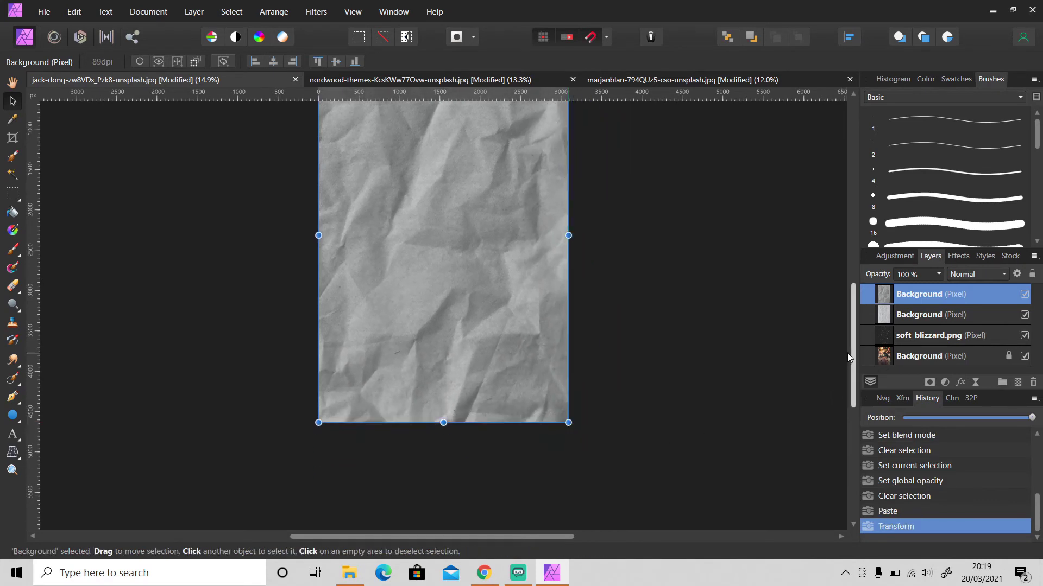
{"action": "left_click_drag", "start_coordinate": [849, 353], "coordinate": [822, 304]}
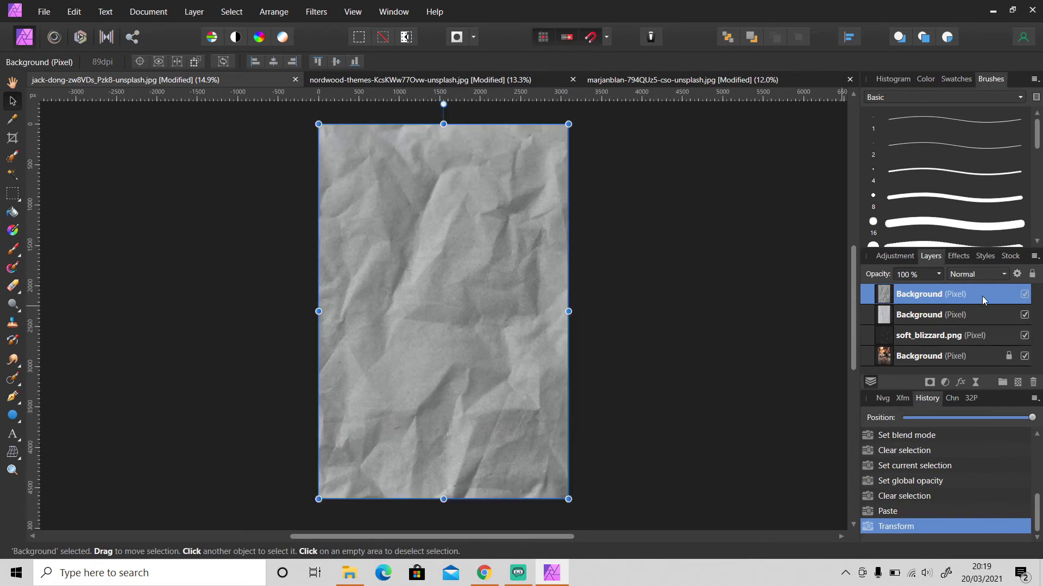
Set the paper layer to Multiply at 81% opacity and hide the earlier texture layer.
{"action": "left_click", "coordinate": [986, 272]}
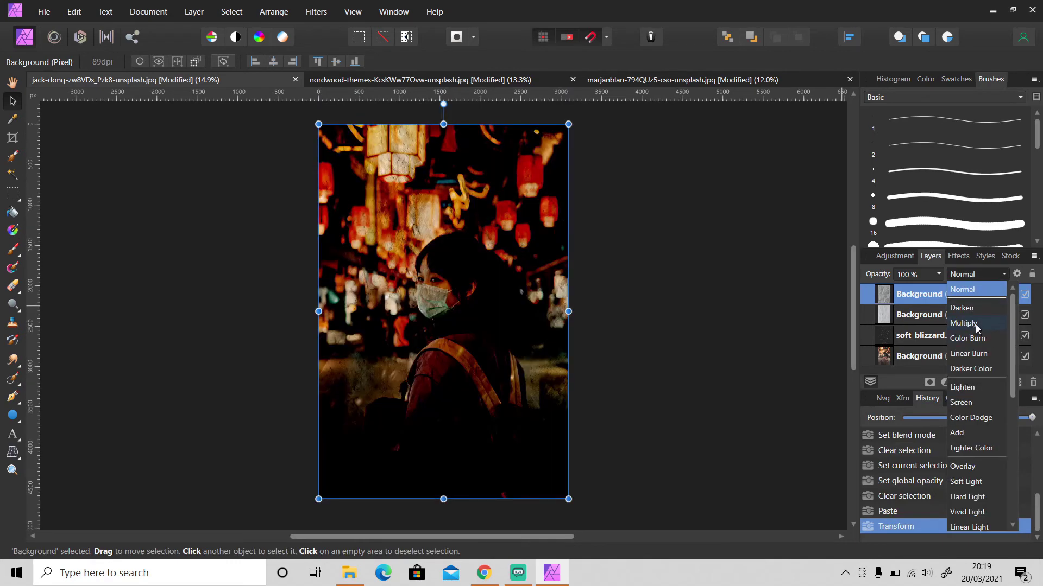
{"action": "left_click", "coordinate": [975, 326]}
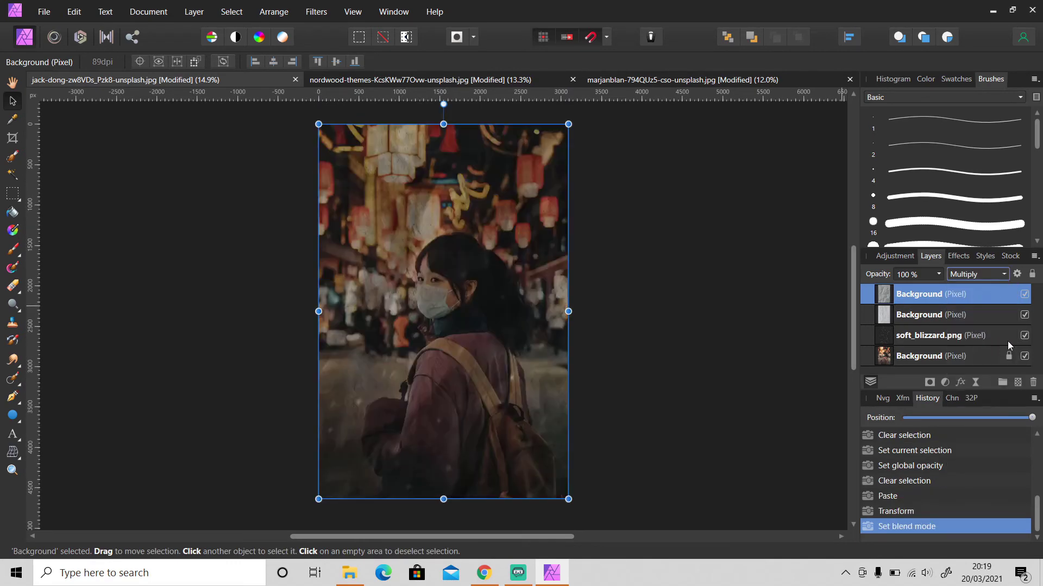
{"action": "left_click", "coordinate": [1024, 316]}
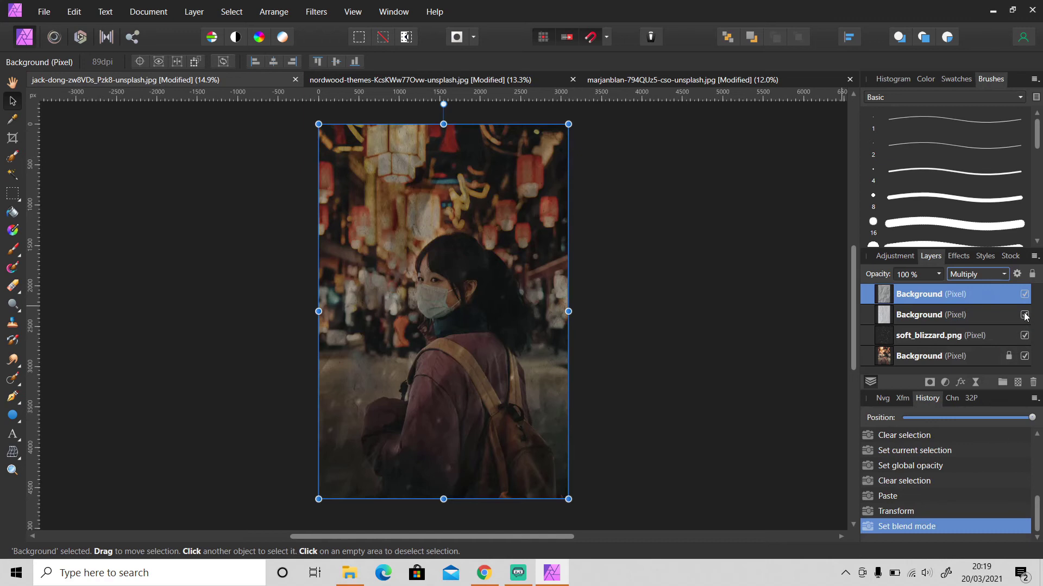
{"action": "left_click", "coordinate": [971, 300]}
{"action": "left_click", "coordinate": [938, 274]}
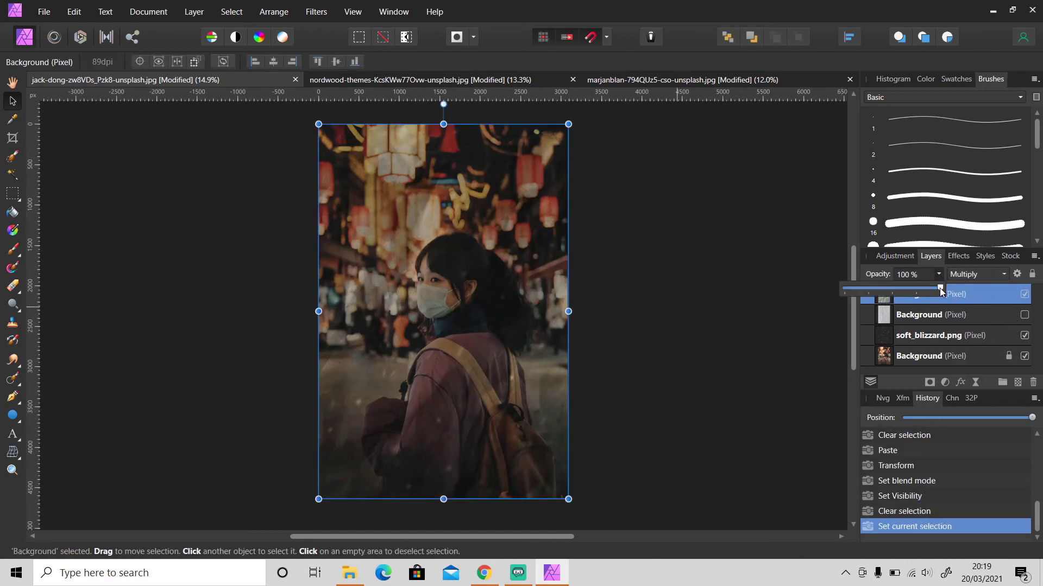
{"action": "left_click_drag", "start_coordinate": [941, 292], "coordinate": [934, 289]}
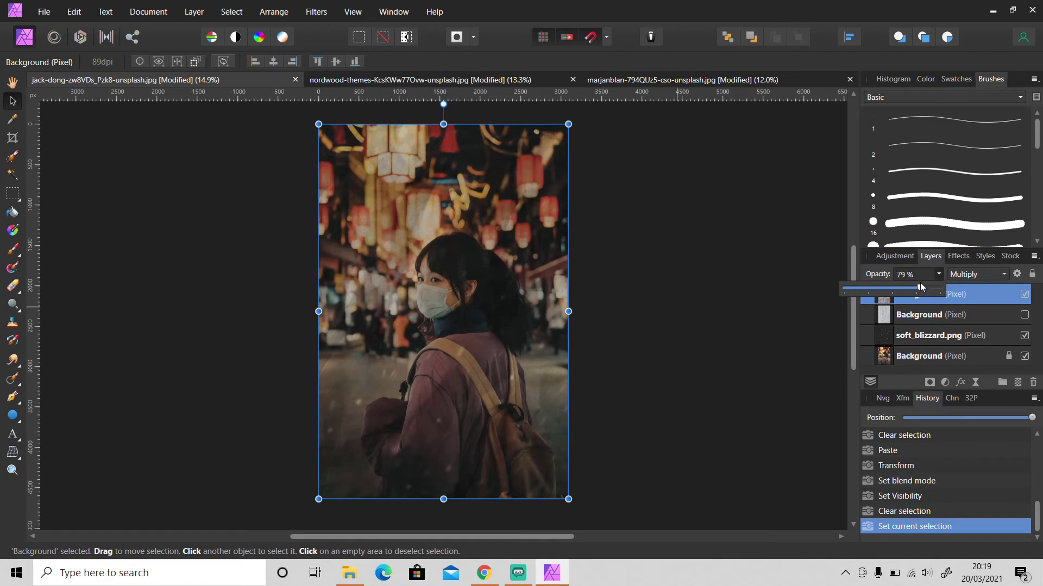
{"action": "left_click_drag", "start_coordinate": [921, 287], "coordinate": [922, 287]}
{"action": "left_click", "coordinate": [751, 352]}
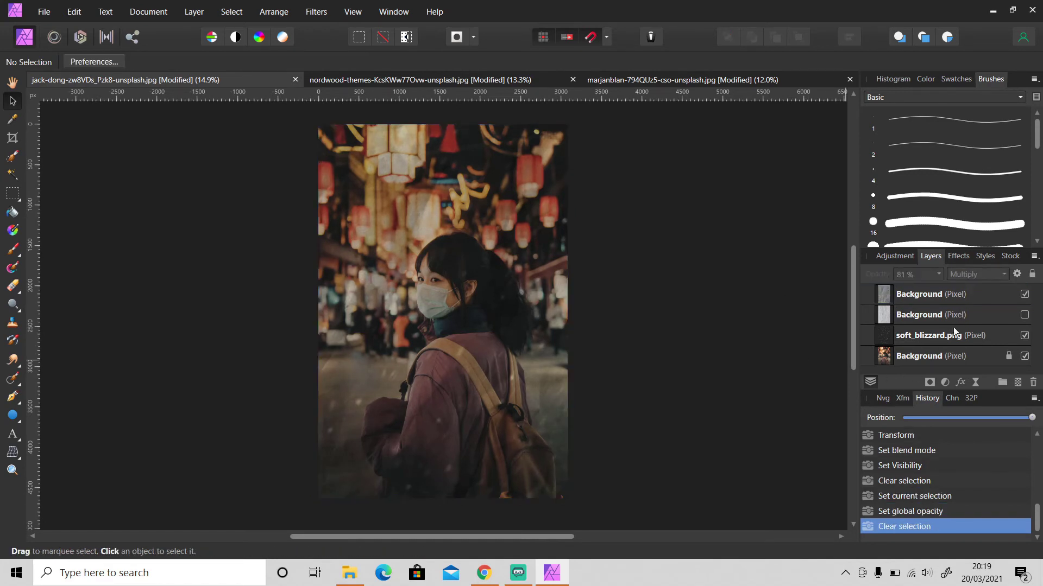
Nest a Curves adjustment in the crumpled-paper layer, lifting its midpoint to lighten the texture.
{"action": "left_click", "coordinate": [945, 383]}
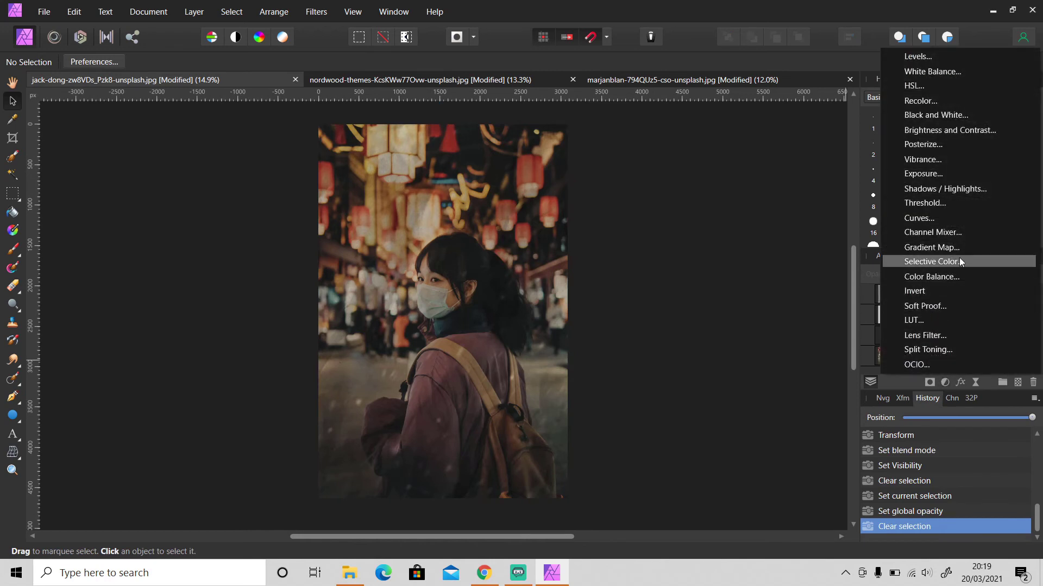
{"action": "left_click", "coordinate": [940, 220]}
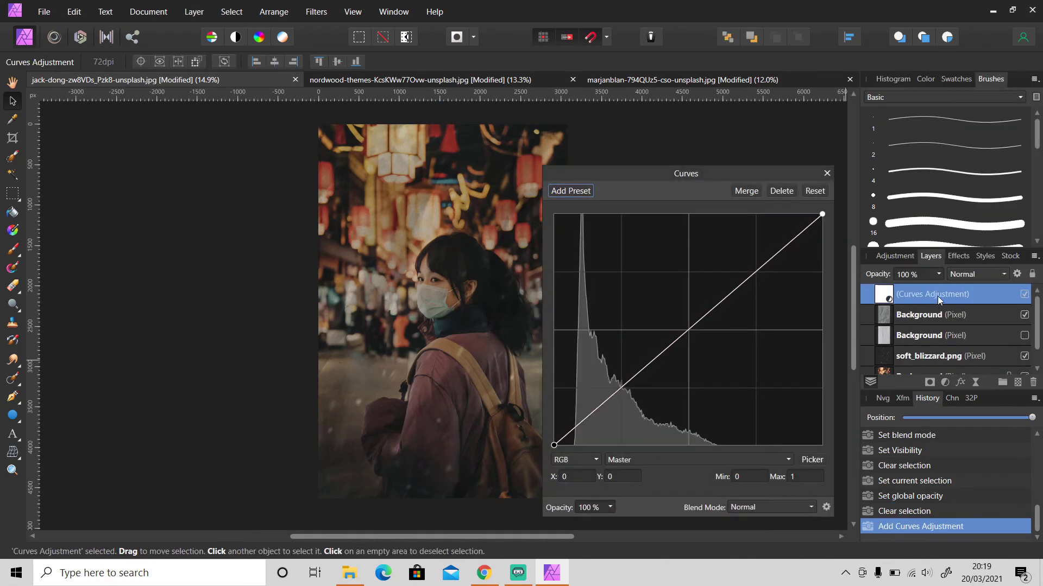
{"action": "left_click_drag", "start_coordinate": [937, 295], "coordinate": [937, 319]}
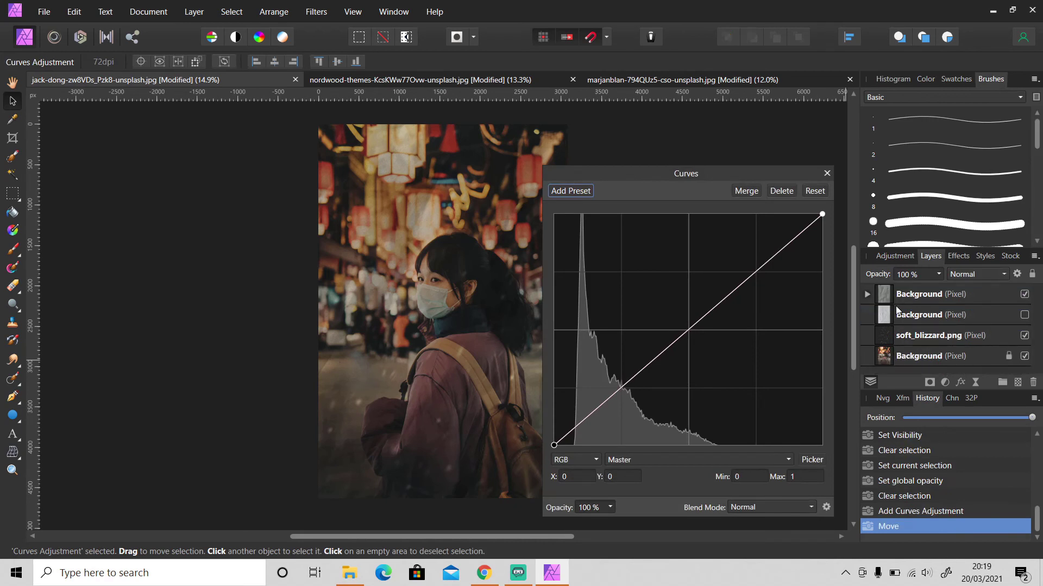
{"action": "left_click_drag", "start_coordinate": [689, 328], "coordinate": [698, 303]}
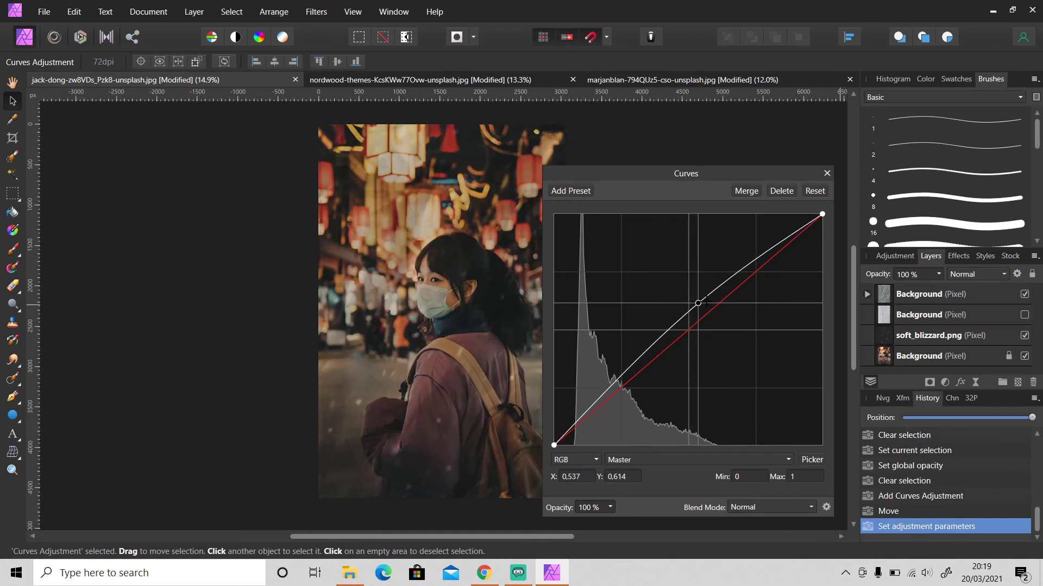
{"action": "left_click", "coordinate": [826, 174]}
{"action": "left_click", "coordinate": [928, 294]}
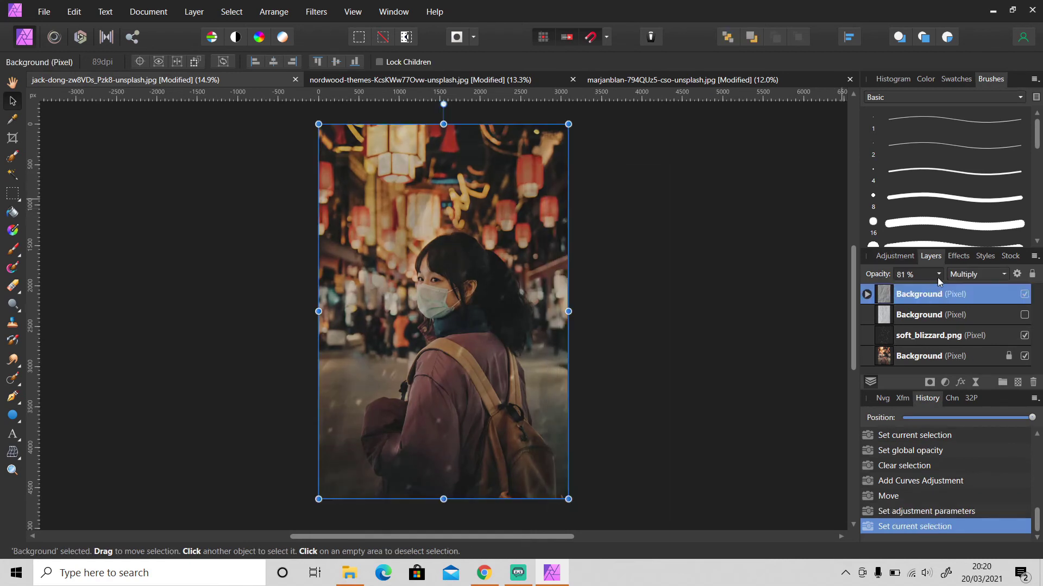
Raise the crumpled-paper layer's opacity to 100%.
{"action": "left_click", "coordinate": [938, 274]}
{"action": "left_click", "coordinate": [941, 287]}
{"action": "left_click_drag", "start_coordinate": [941, 288], "coordinate": [982, 294]}
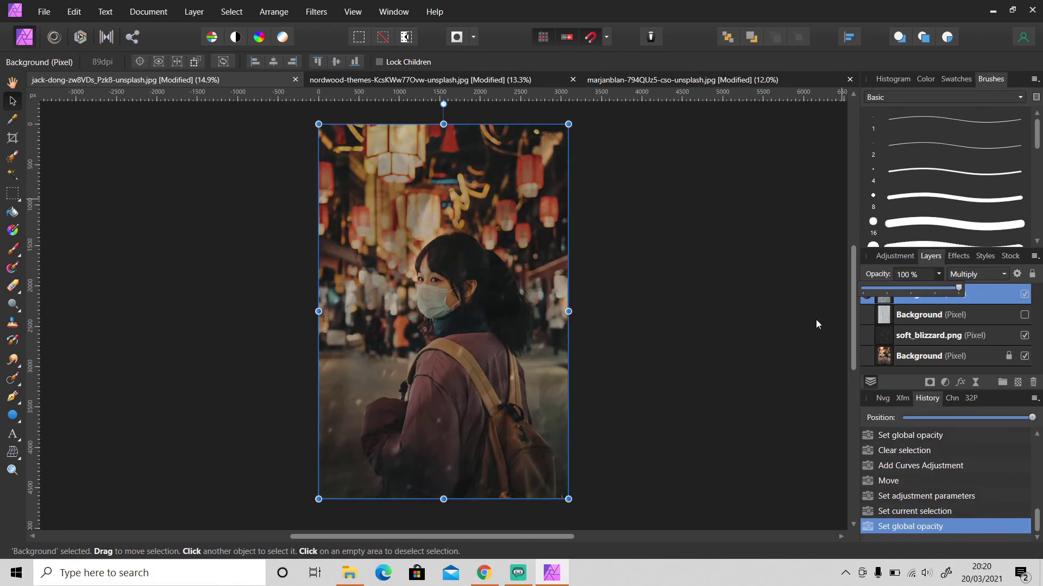
{"action": "left_click", "coordinate": [742, 311]}
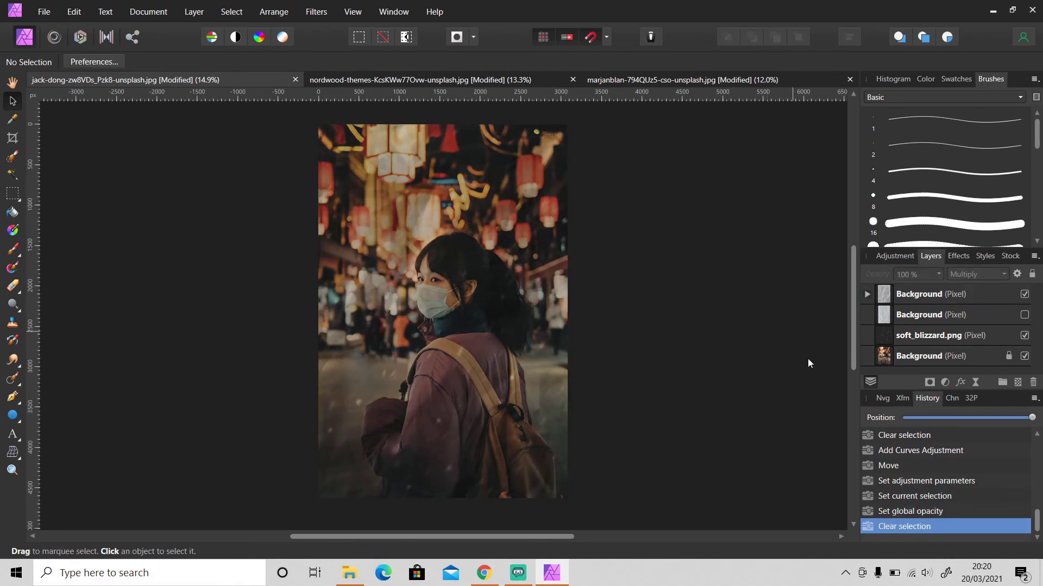
Compare the paper layer on and off, then make the earlier texture layer visible again.
{"action": "left_click", "coordinate": [1024, 295]}
{"action": "left_click", "coordinate": [1024, 294]}
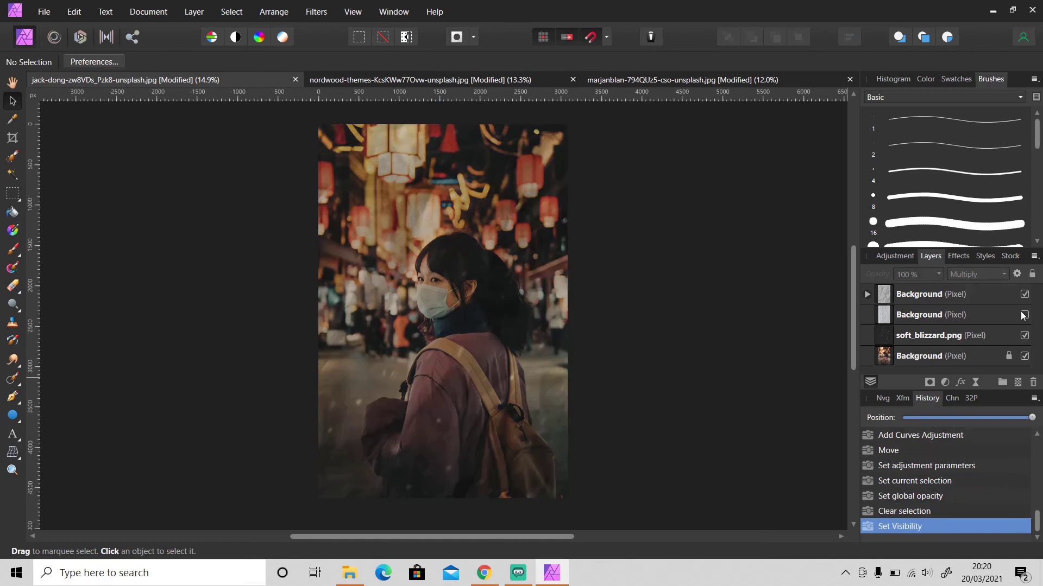
{"action": "left_click", "coordinate": [1024, 314]}
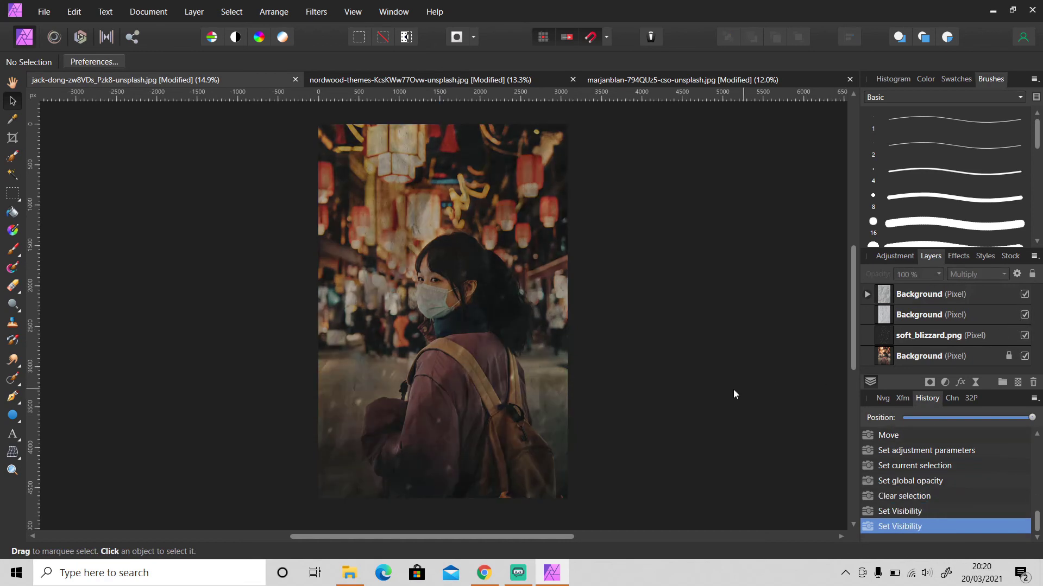